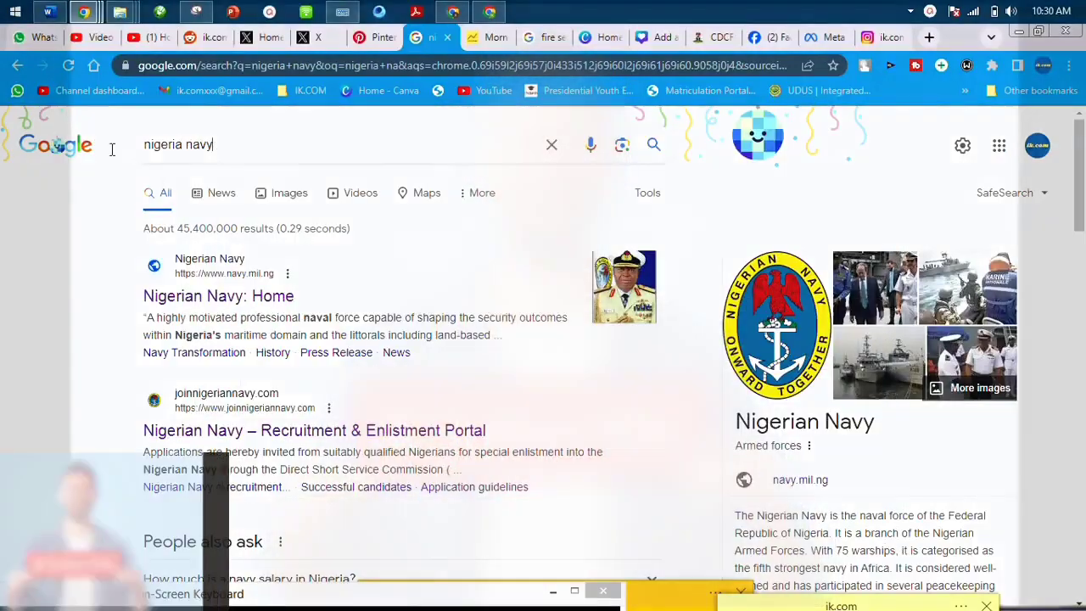
# Search Google for 'nigeria navy', open joinnigeriannavy.com, and find the Course 29 registration dates (27 Dec 2023–7 Feb 2024).
pyautogui.hotkey('ctrl', 'a')
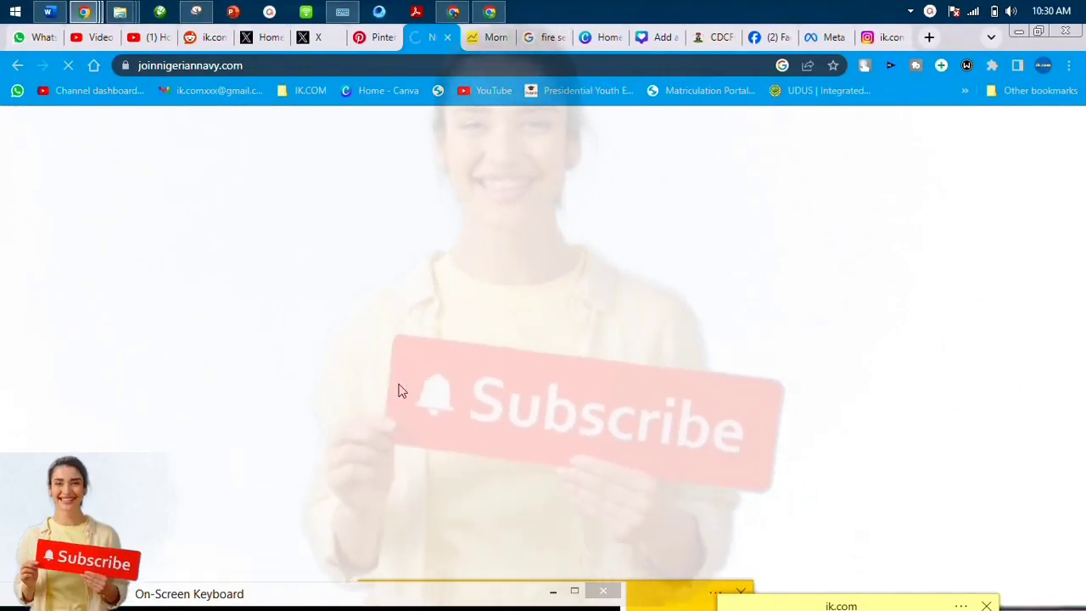
pyautogui.scroll(-3, 386, 336)
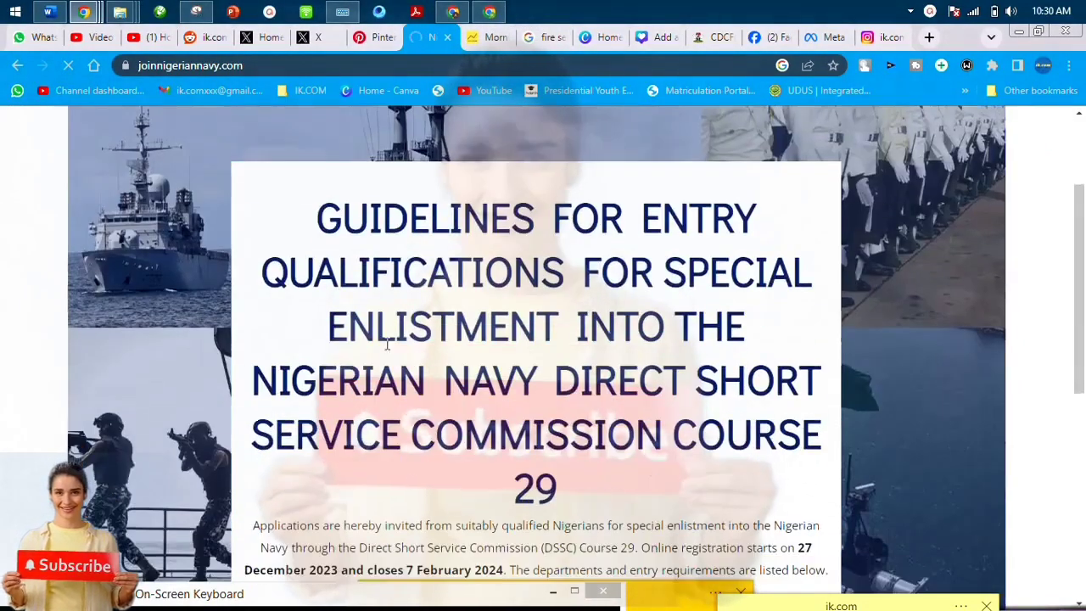
pyautogui.moveTo(284, 301); pyautogui.dragTo(464, 310)
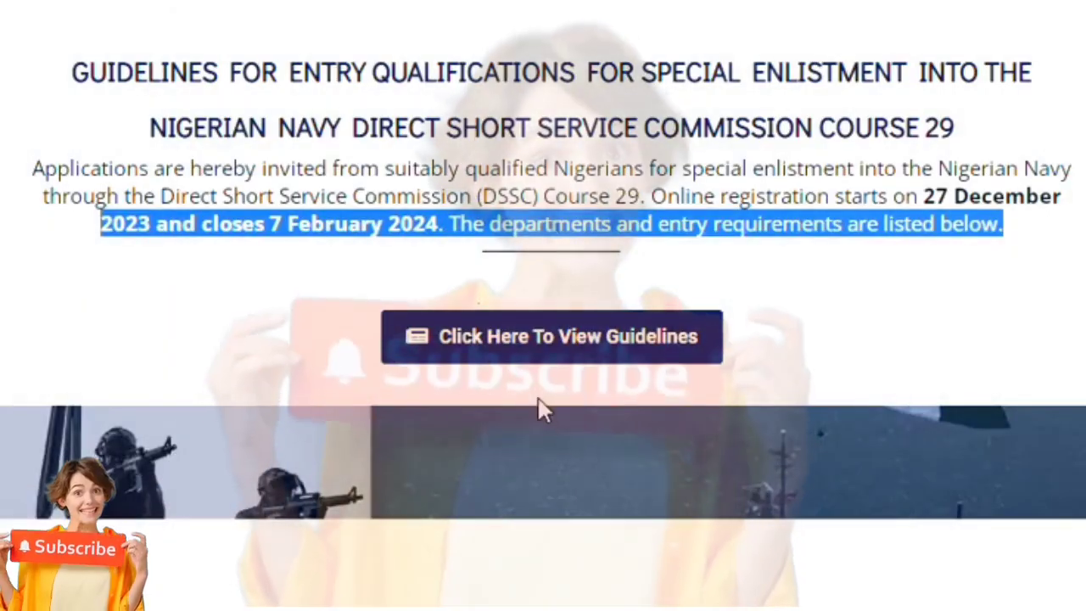
pyautogui.scroll(-1, 540, 399)
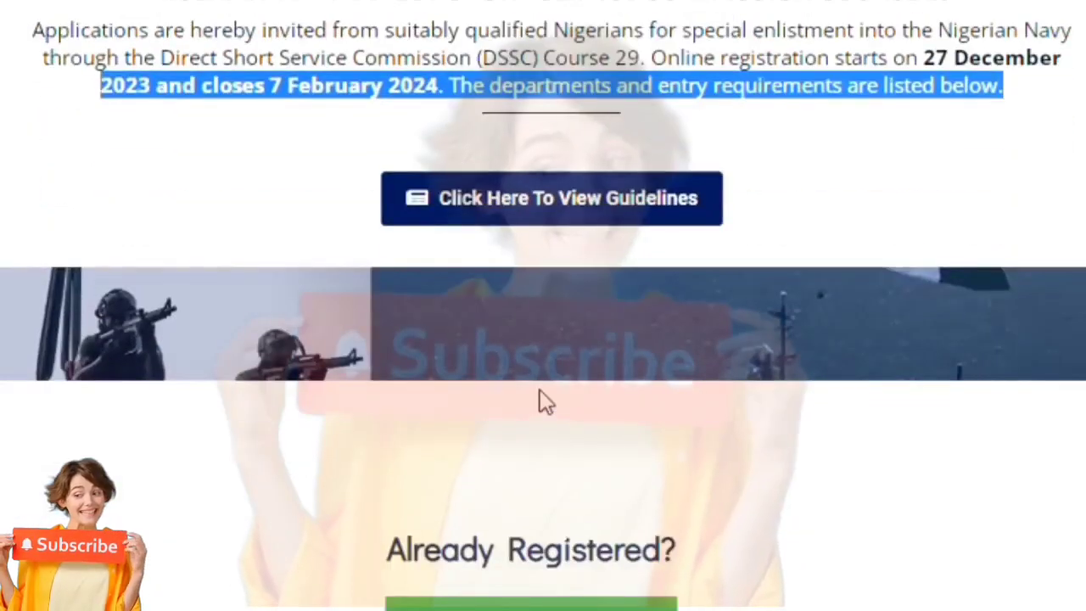
pyautogui.scroll(-2, 540, 397)
pyautogui.scroll(3, 501, 407)
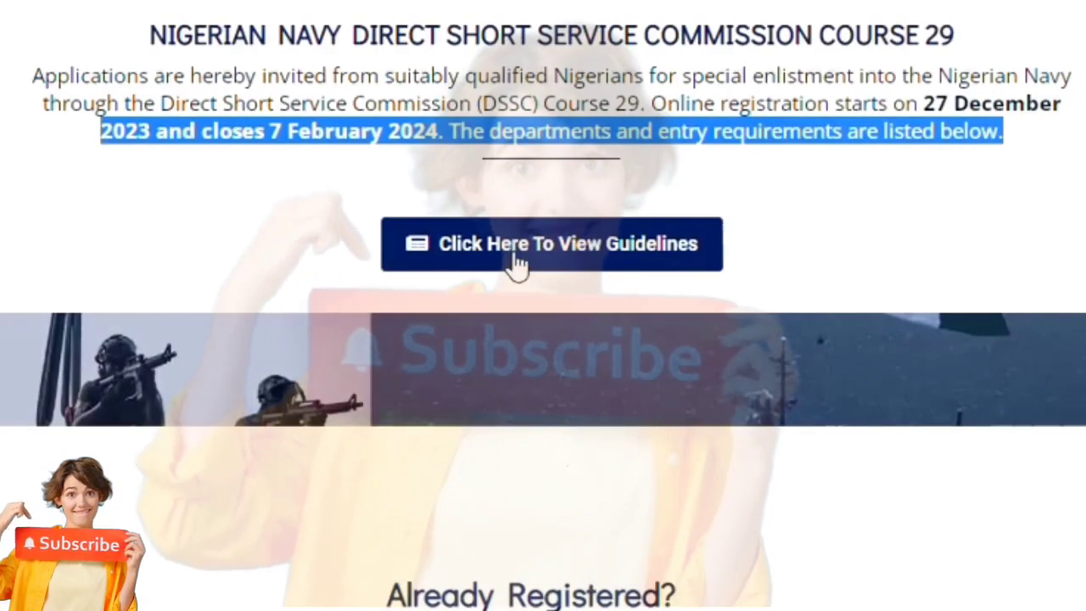
# Open the application guidelines and read the entry requirements, including Pharmacy and Radiographer.
pyautogui.click(516, 266)
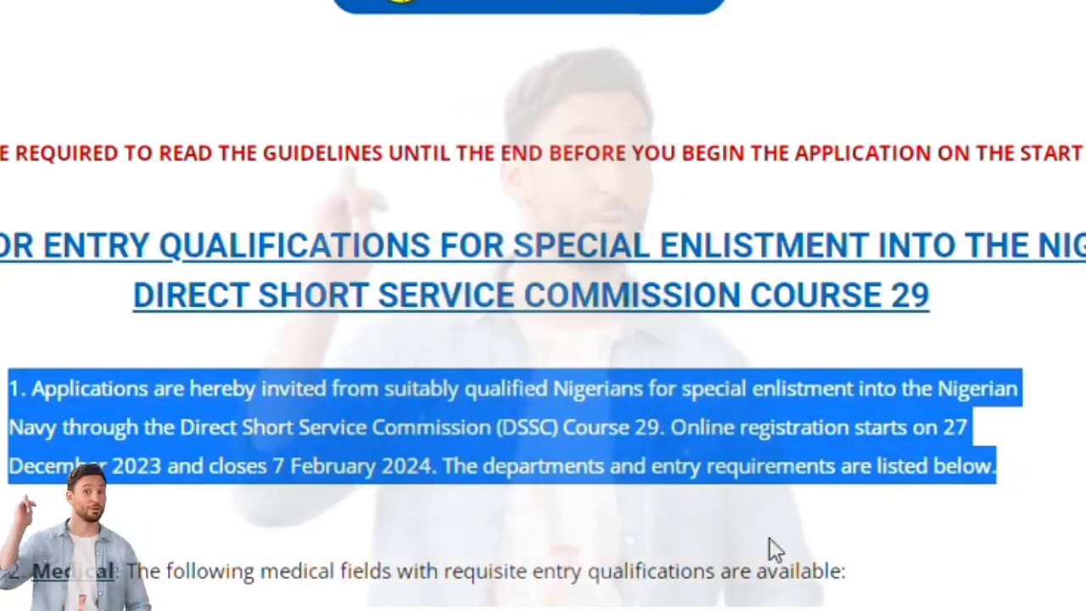
pyautogui.scroll(-3, 764, 518)
pyautogui.scroll(-1, 764, 512)
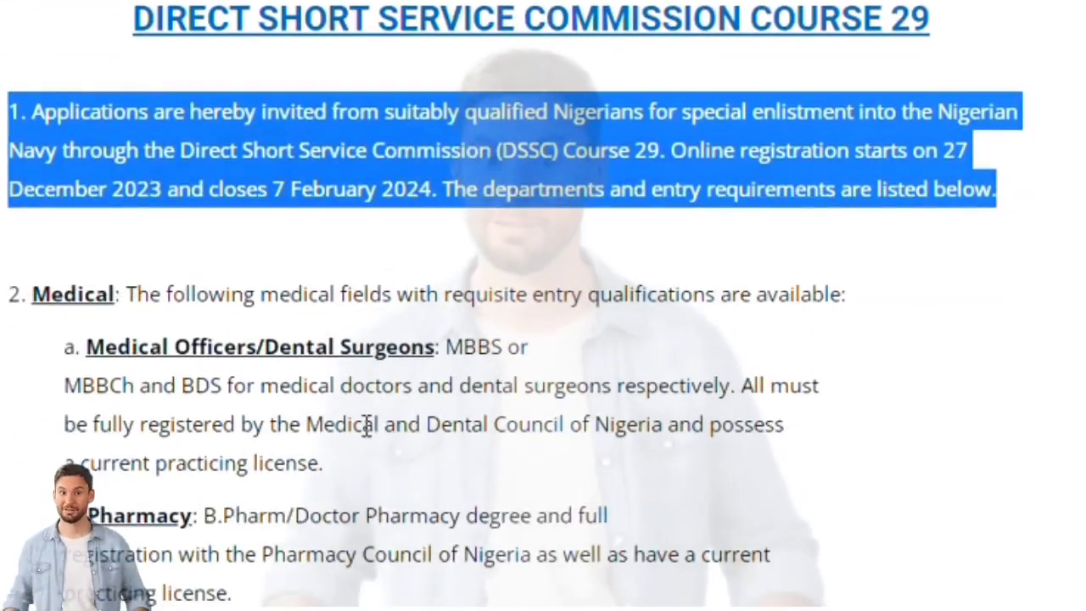
pyautogui.moveTo(22, 295); pyautogui.dragTo(480, 475)
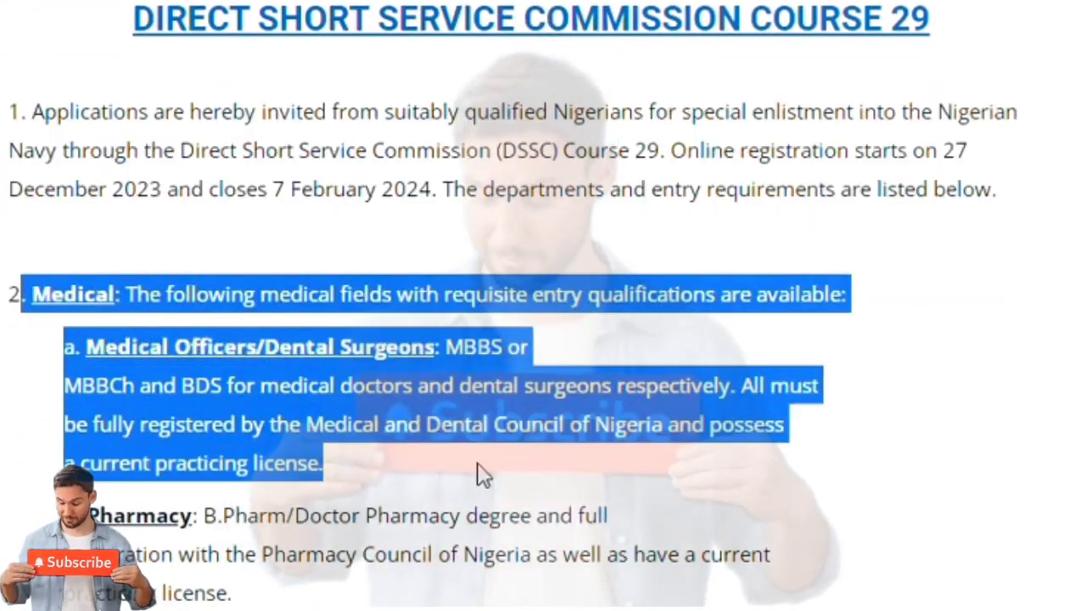
pyautogui.scroll(-4, 499, 483)
pyautogui.moveTo(48, 243); pyautogui.dragTo(223, 310)
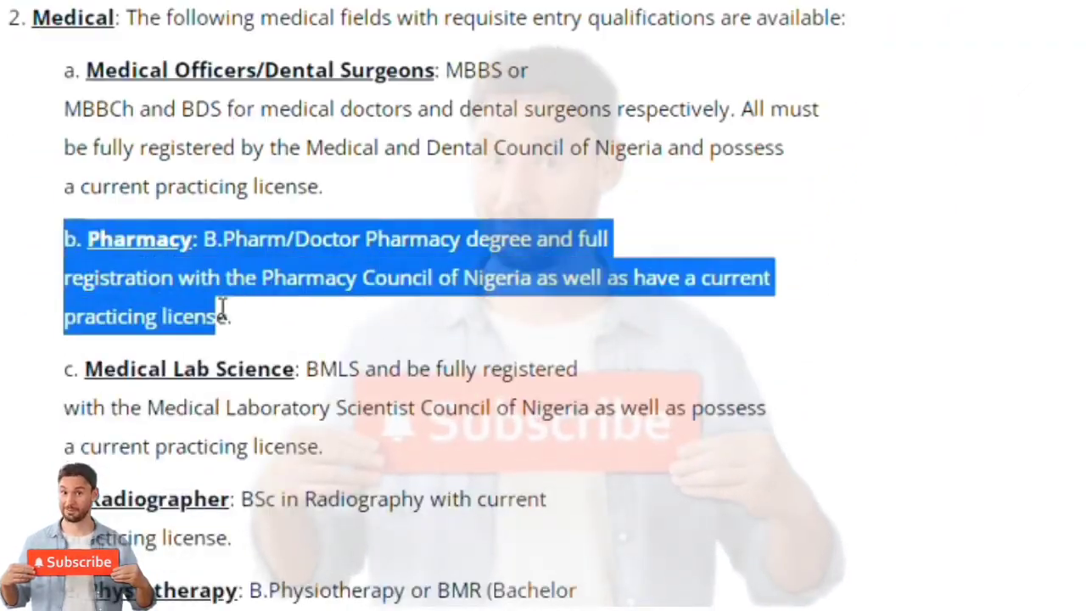
pyautogui.scroll(-2, 76, 364)
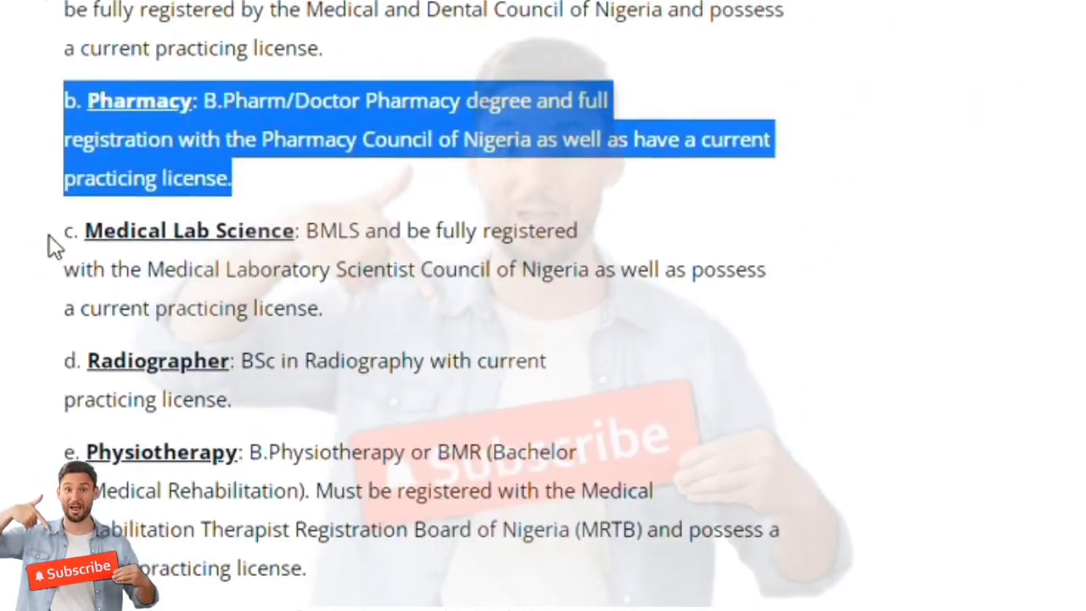
pyautogui.moveTo(49, 234); pyautogui.dragTo(390, 328)
pyautogui.moveTo(36, 359); pyautogui.dragTo(278, 416)
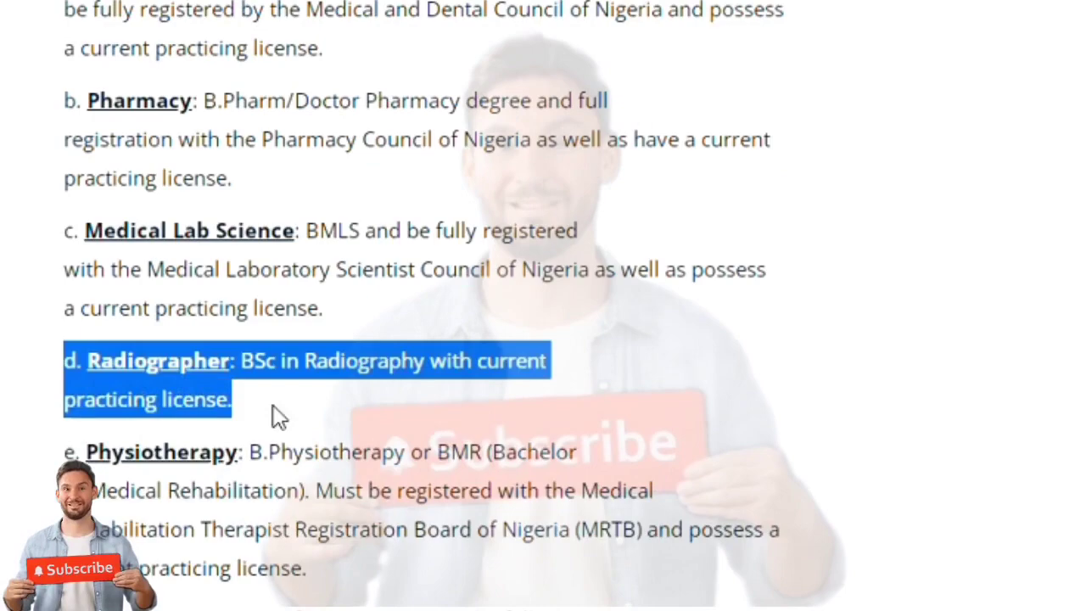
pyautogui.moveTo(46, 450); pyautogui.dragTo(359, 584)
# Read further down through the aptitude-test centres, including the Owerrinta Centre.
pyautogui.scroll(-4, 382, 574)
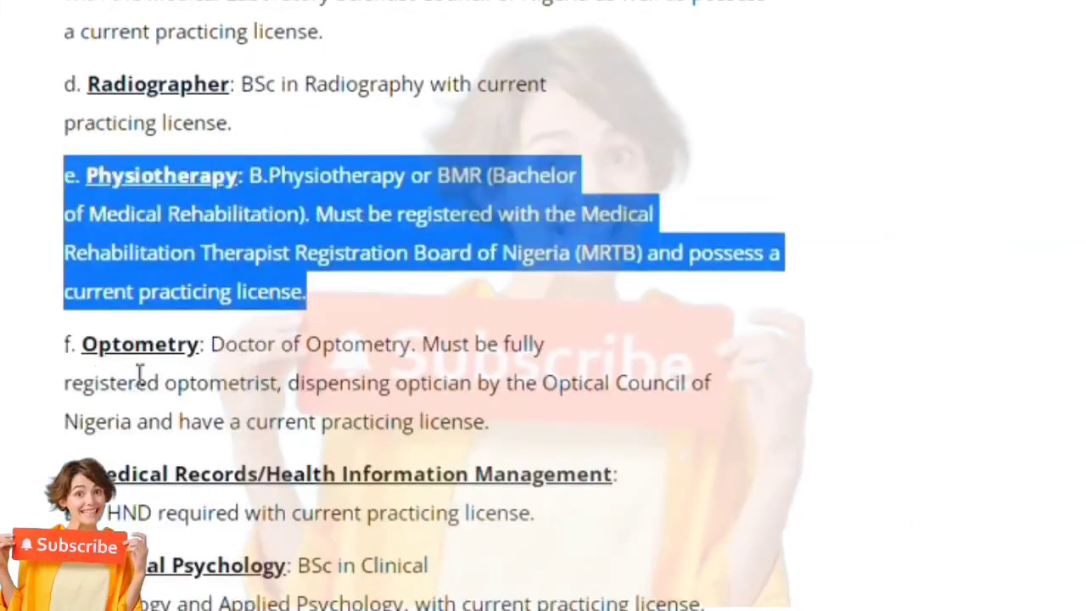
pyautogui.moveTo(51, 343); pyautogui.dragTo(499, 447)
pyautogui.scroll(-2, 342, 501)
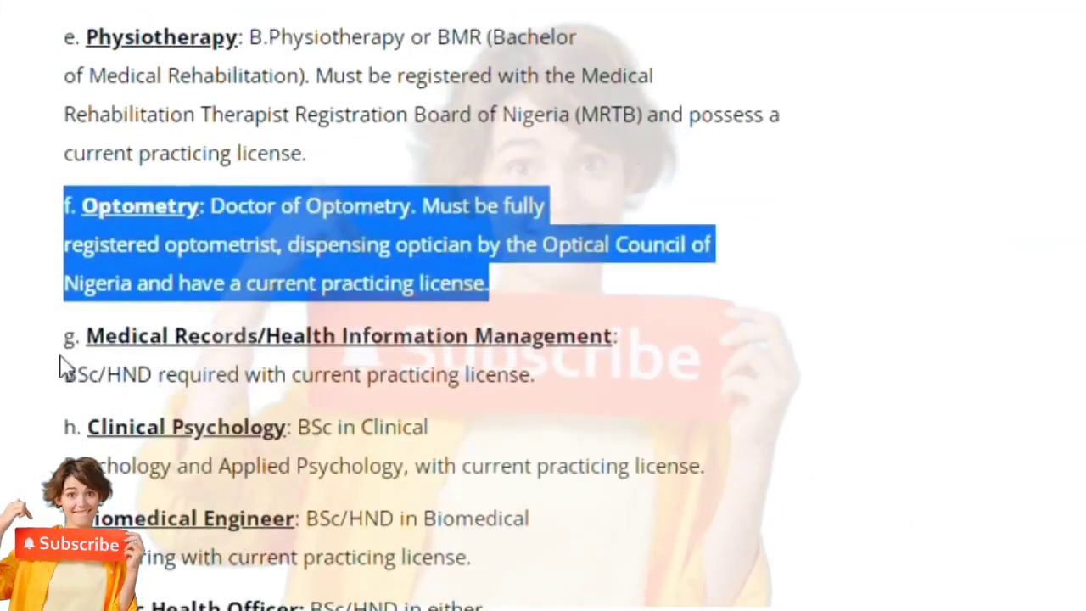
pyautogui.moveTo(59, 356); pyautogui.dragTo(477, 590)
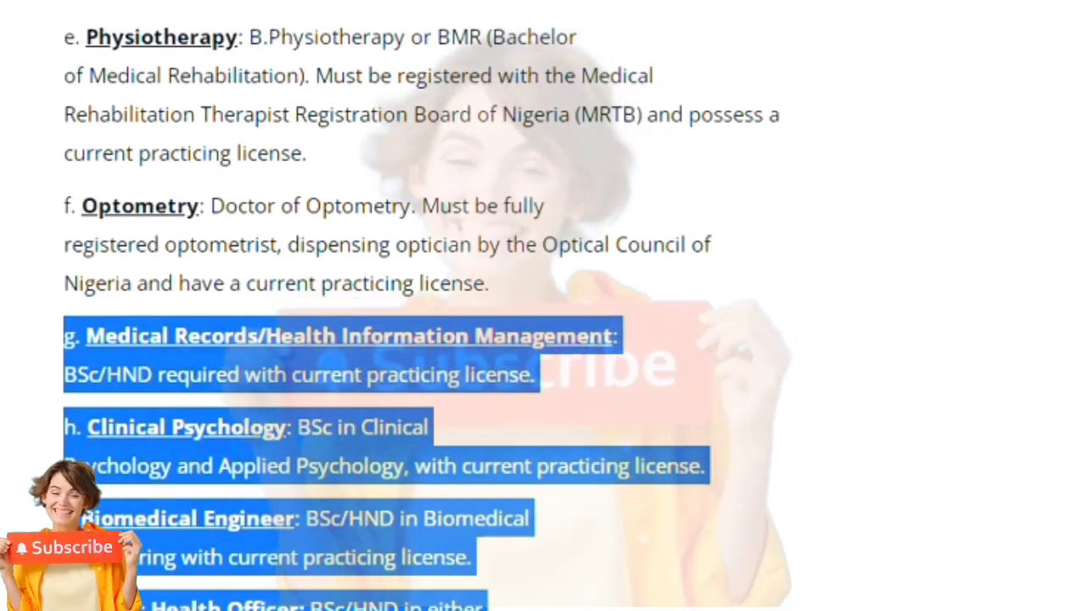
pyautogui.scroll(-6, 468, 588)
pyautogui.moveTo(65, 311); pyautogui.dragTo(512, 585)
pyautogui.scroll(-6, 483, 560)
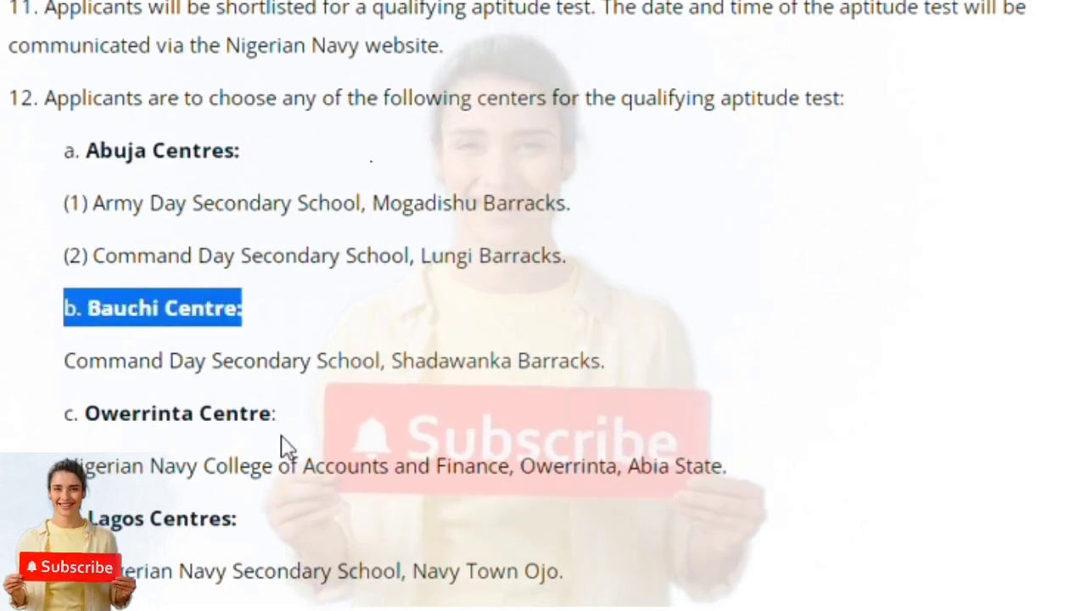
pyautogui.moveTo(285, 446); pyautogui.dragTo(67, 398)
pyautogui.moveTo(305, 538); pyautogui.dragTo(98, 519)
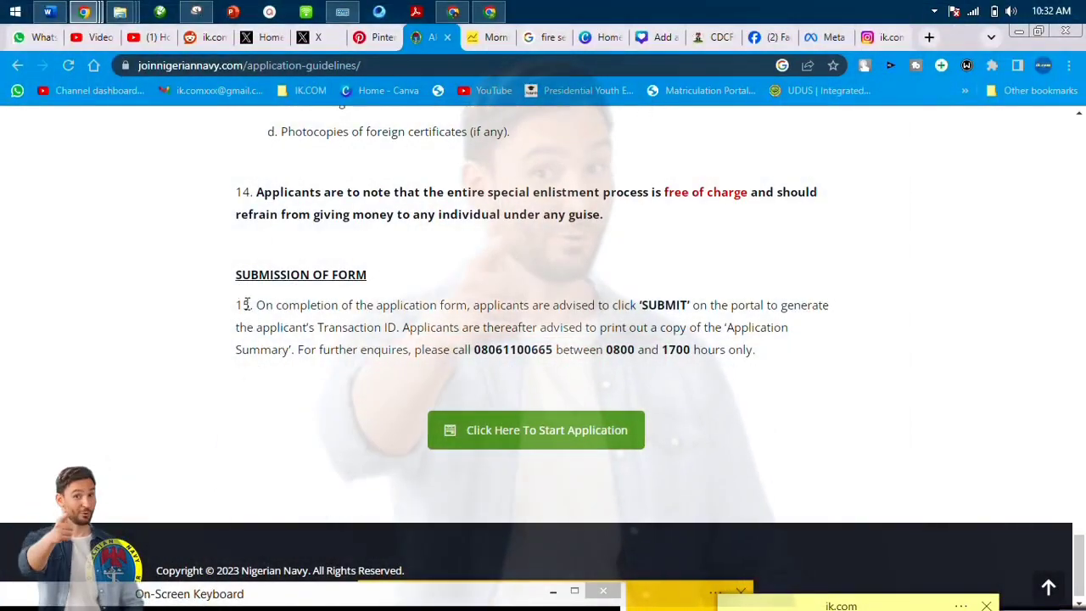
# Read the form-submission instructions, then enter and confirm the account password and register.
pyautogui.moveTo(246, 302); pyautogui.dragTo(618, 396)
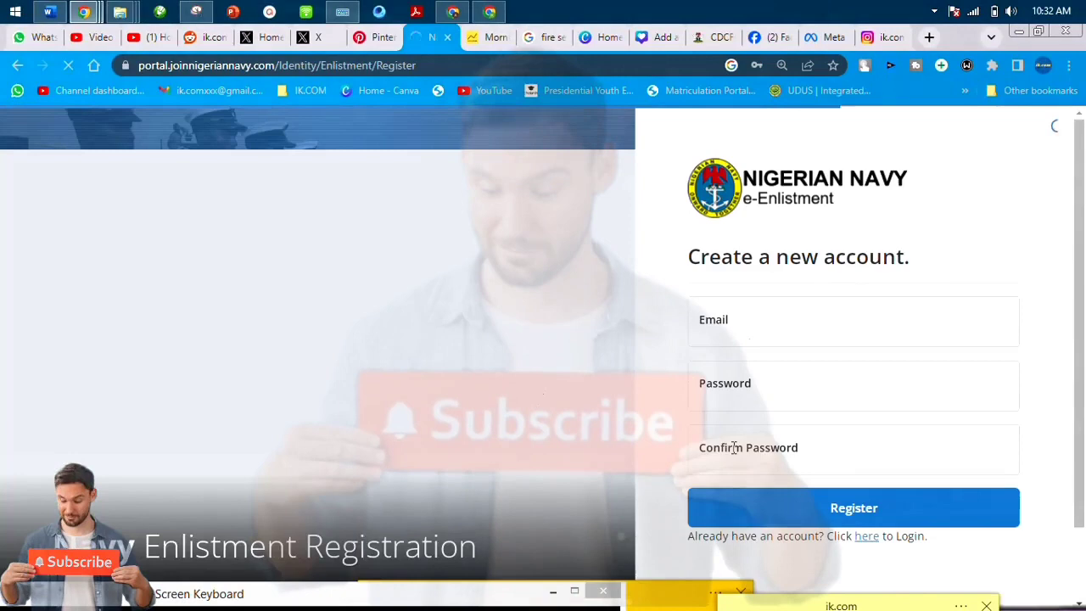
pyautogui.scroll(-1, 754, 428)
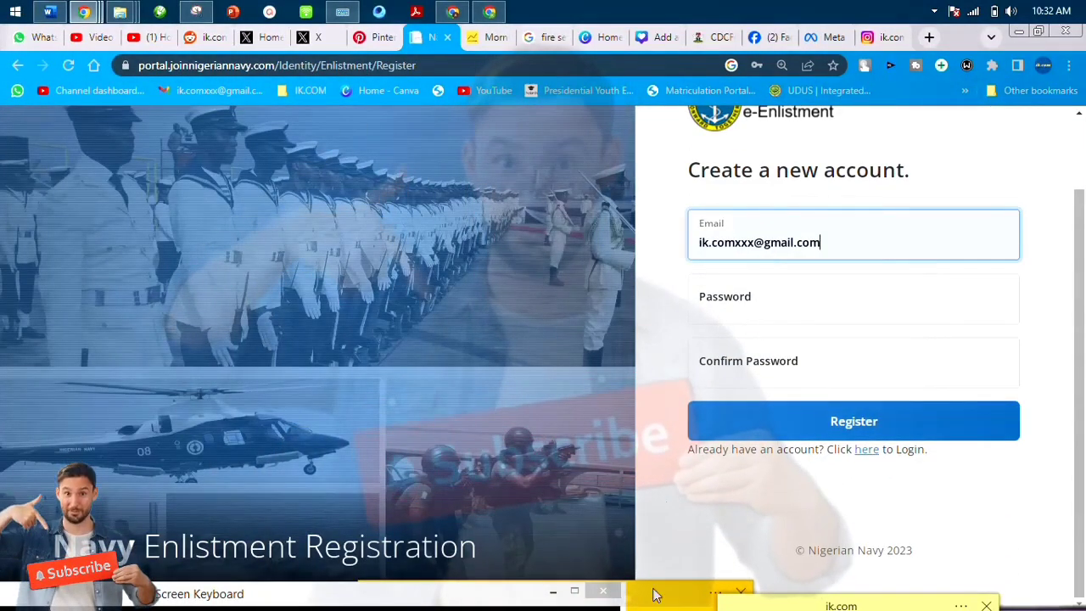
pyautogui.moveTo(654, 590); pyautogui.dragTo(812, 268)
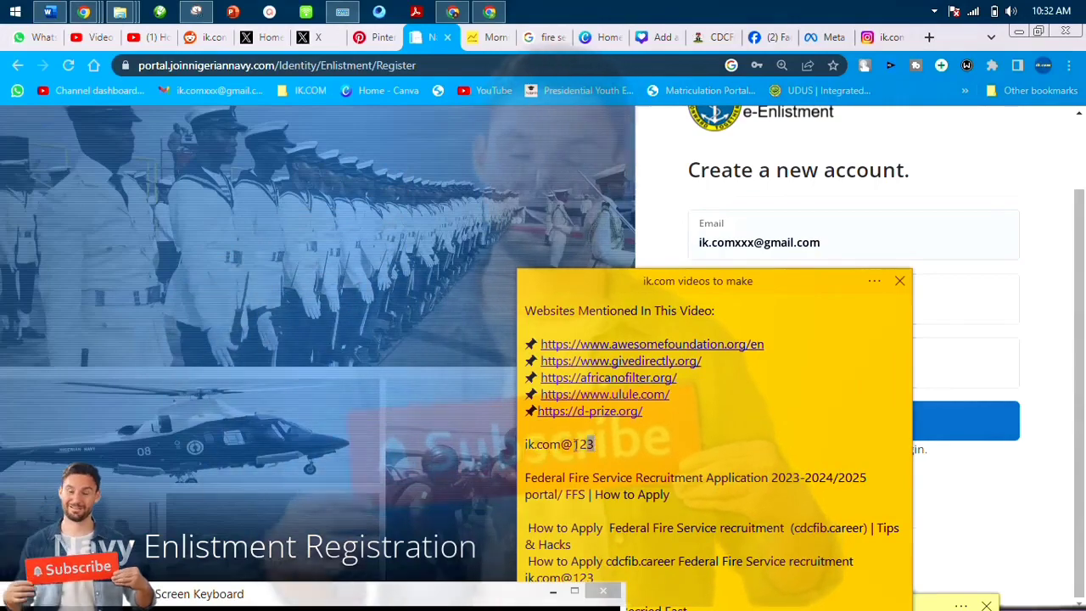
pyautogui.moveTo(620, 285); pyautogui.dragTo(620, 609)
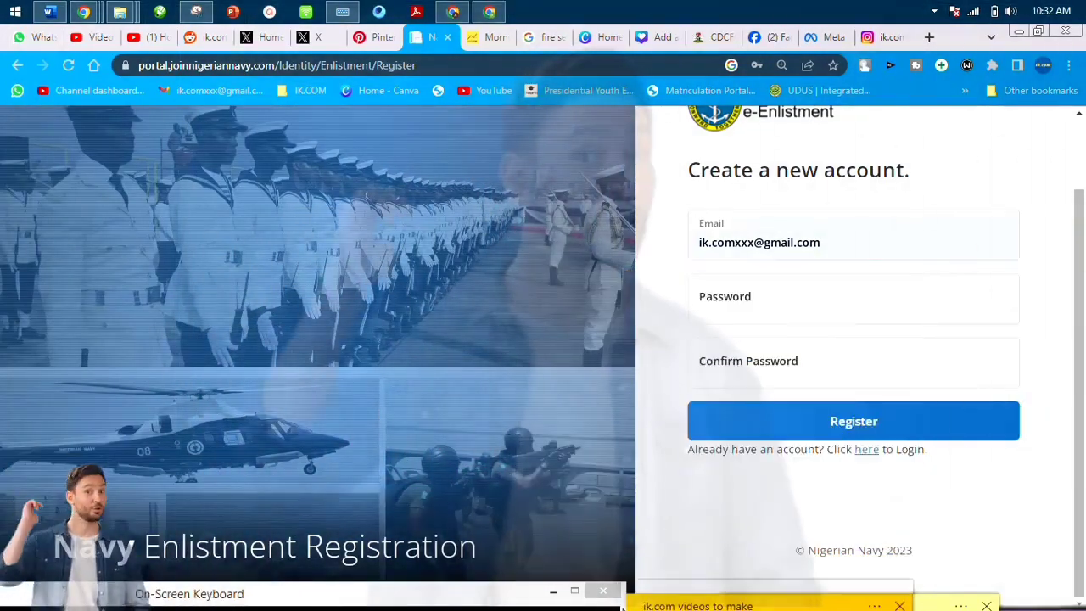
pyautogui.click(741, 315)
pyautogui.write('password')
pyautogui.click(727, 365)
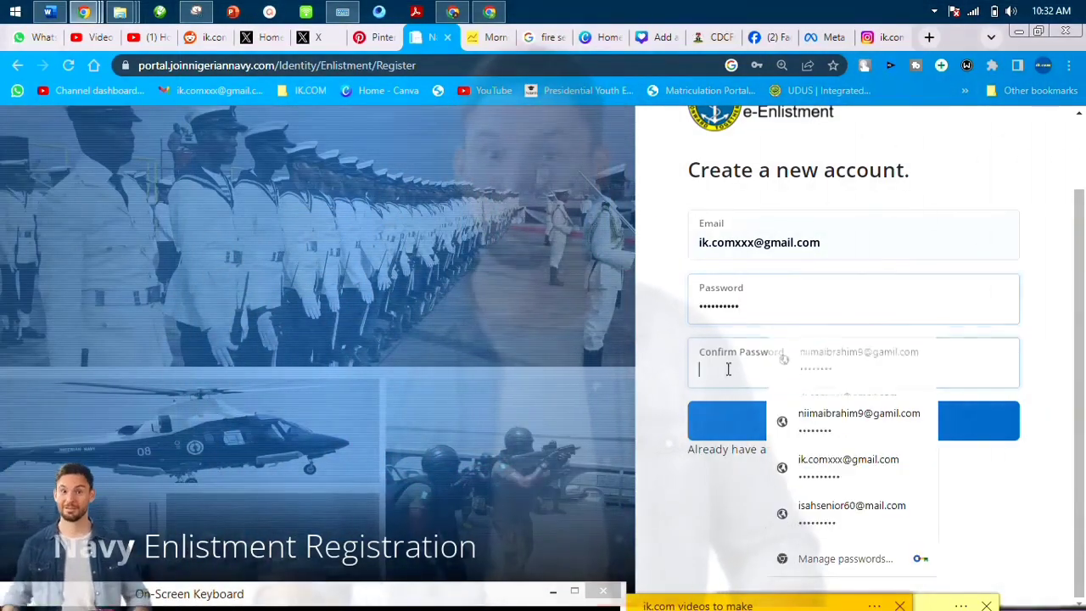
pyautogui.write('password')
pyautogui.click(729, 422)
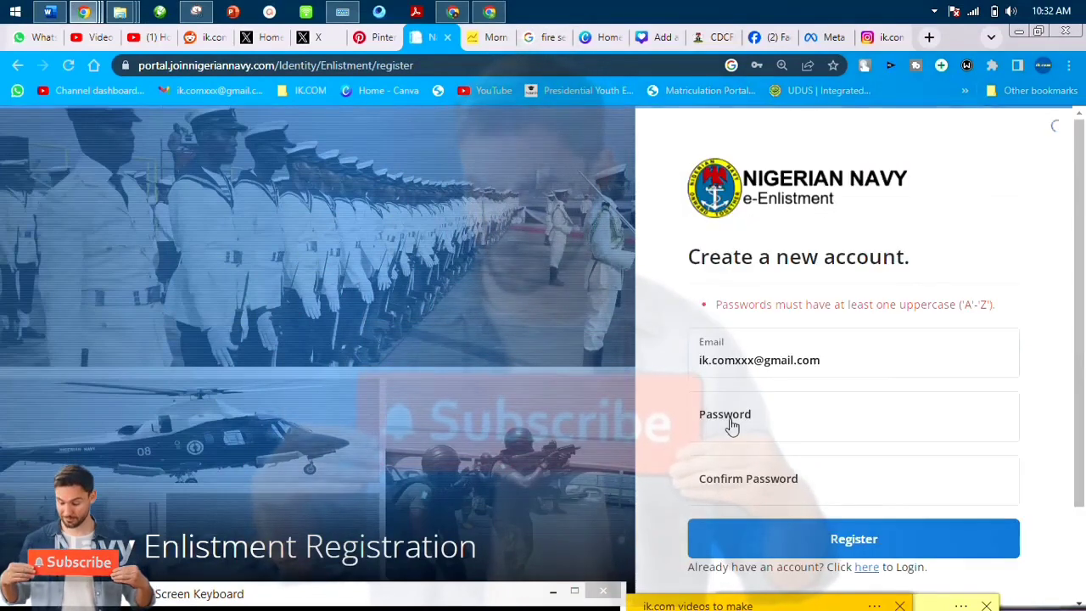
# Copy the saved password from the notes, re-enter it to register again, then edit the rejected e-mail.
pyautogui.moveTo(689, 598); pyautogui.dragTo(738, 293)
pyautogui.click(612, 464)
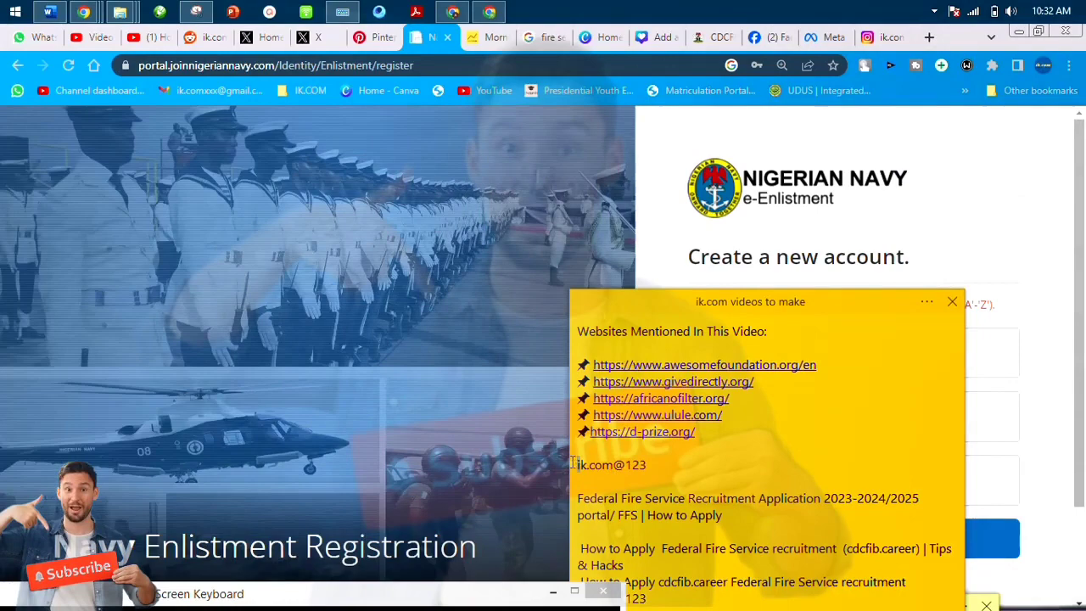
pyautogui.click(578, 464)
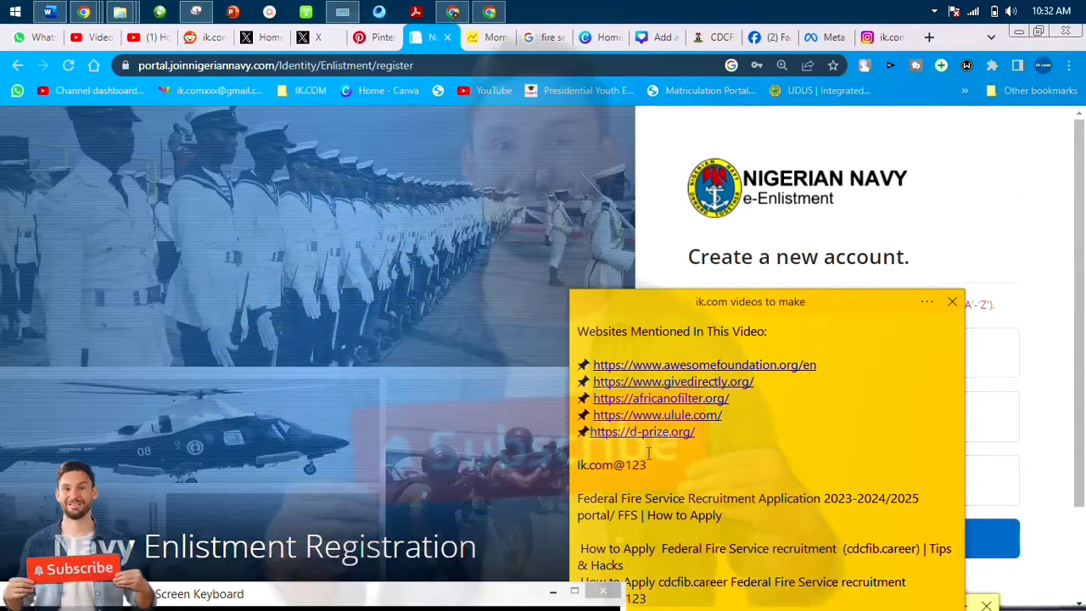
pyautogui.moveTo(649, 458); pyautogui.dragTo(569, 464)
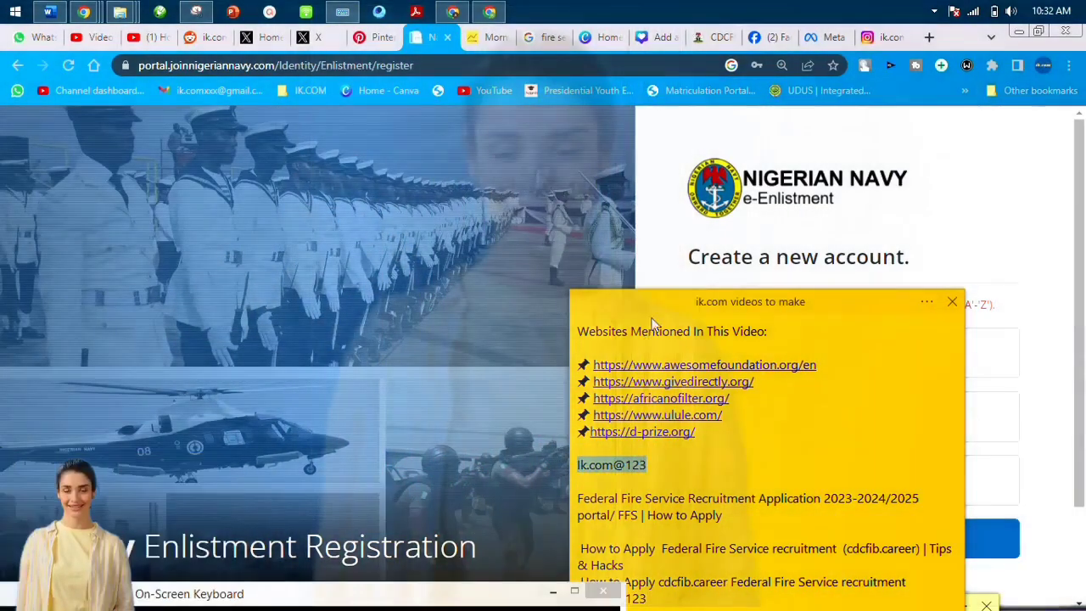
pyautogui.moveTo(653, 324); pyautogui.dragTo(601, 605)
pyautogui.click(738, 424)
pyautogui.click(727, 480)
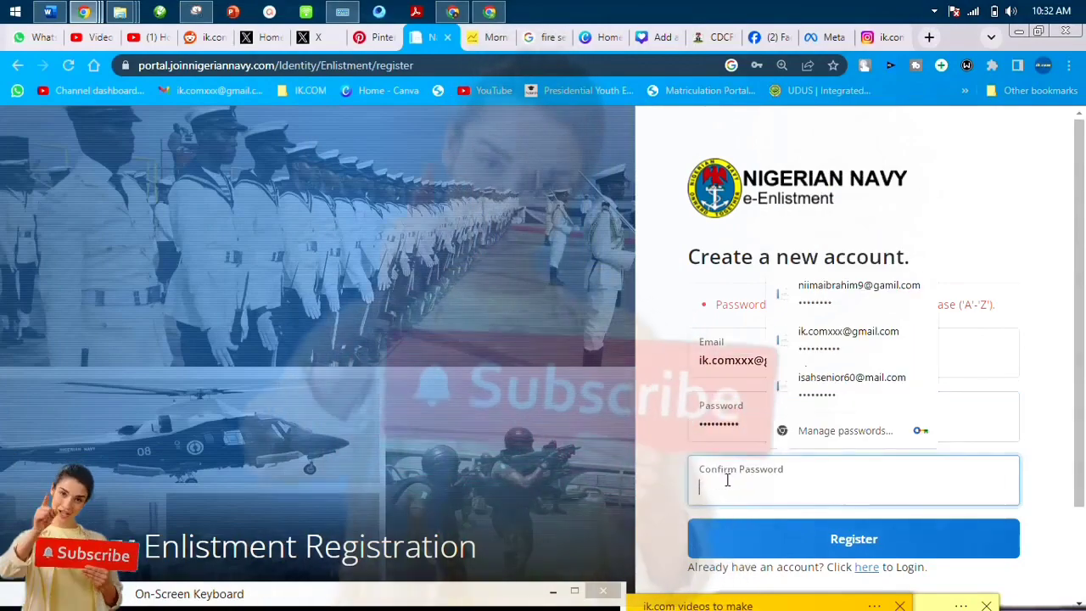
pyautogui.click(731, 541)
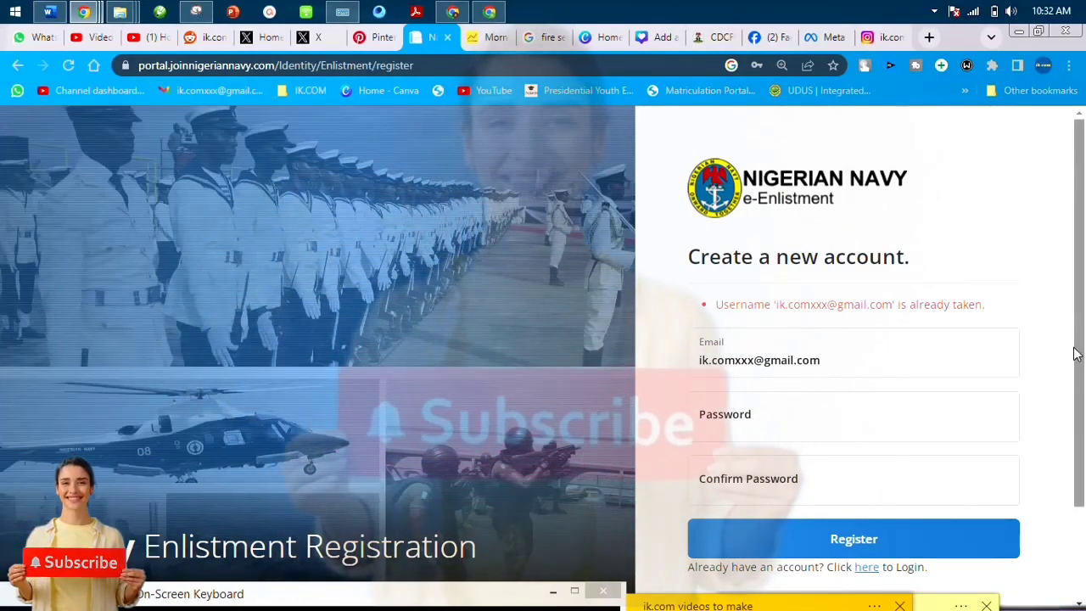
pyautogui.scroll(-1, 1075, 354)
pyautogui.click(749, 332)
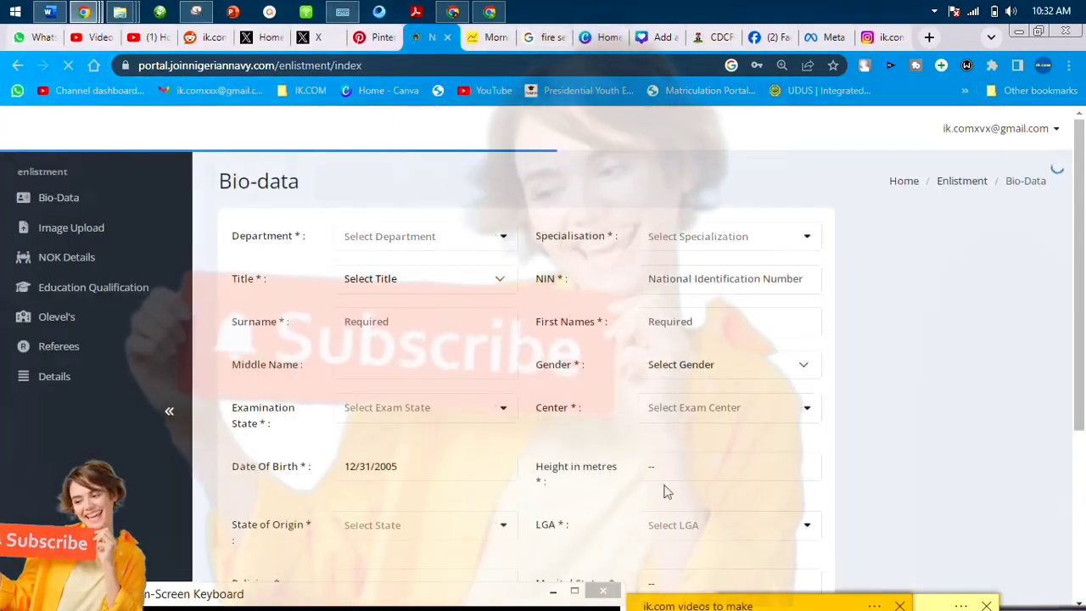
# Dismiss the save-password prompt and set the title to Miss.
pyautogui.click(804, 297)
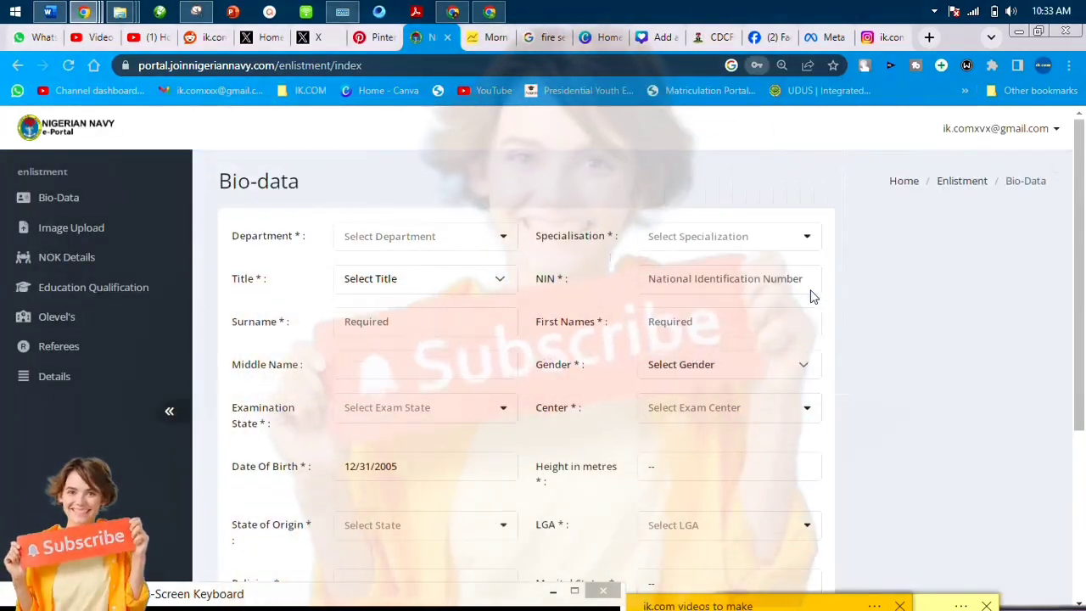
pyautogui.click(363, 247)
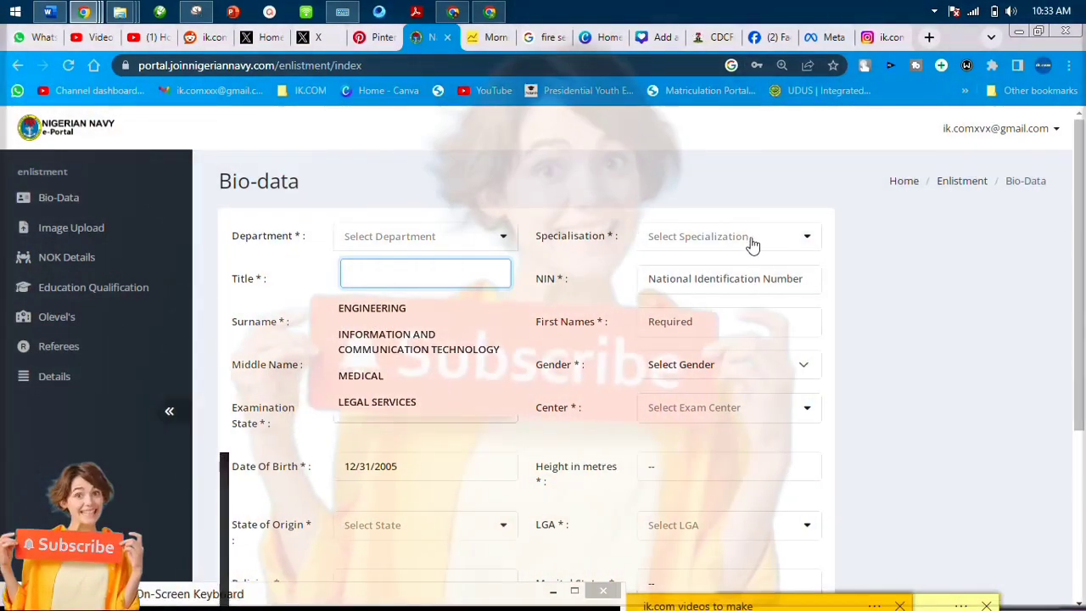
pyautogui.click(748, 242)
pyautogui.click(748, 242)
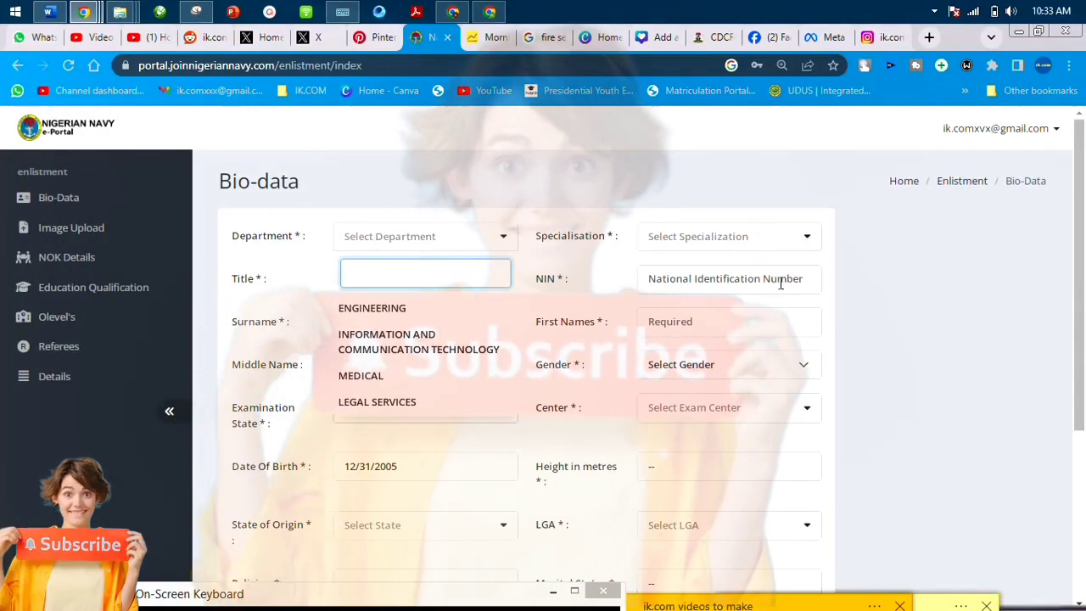
pyautogui.click(496, 279)
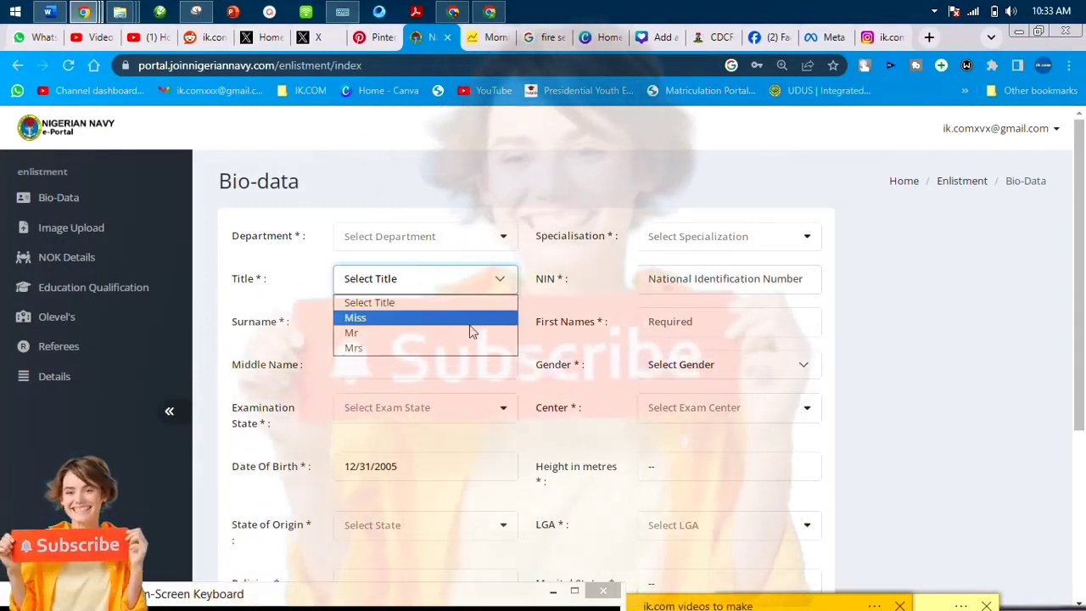
pyautogui.click(469, 322)
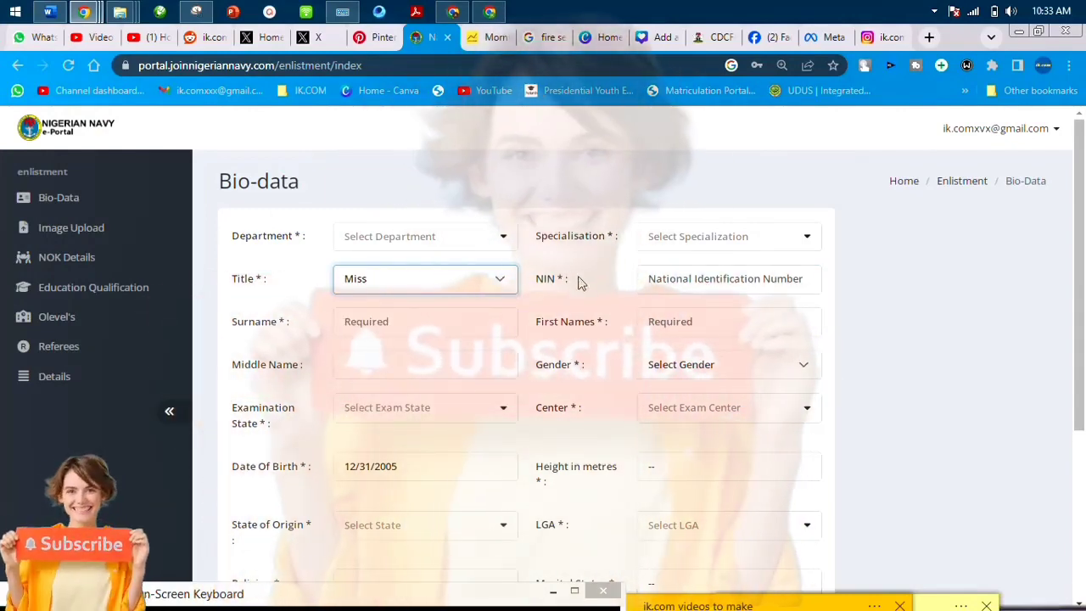
# Enter the NIN using the on-screen keyboard.
pyautogui.moveTo(344, 607); pyautogui.dragTo(509, 410)
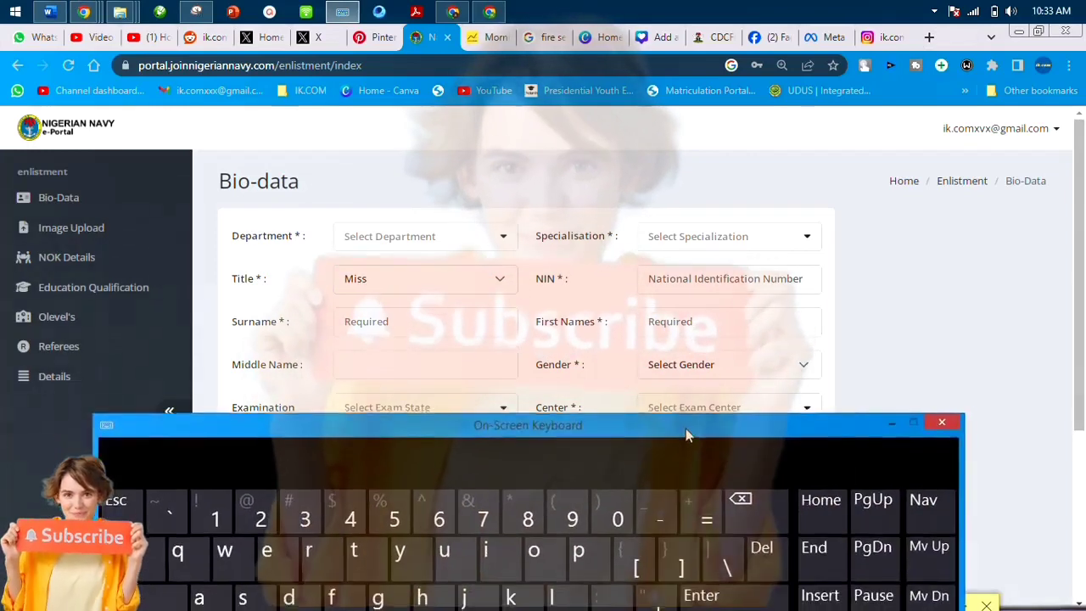
pyautogui.click(679, 280)
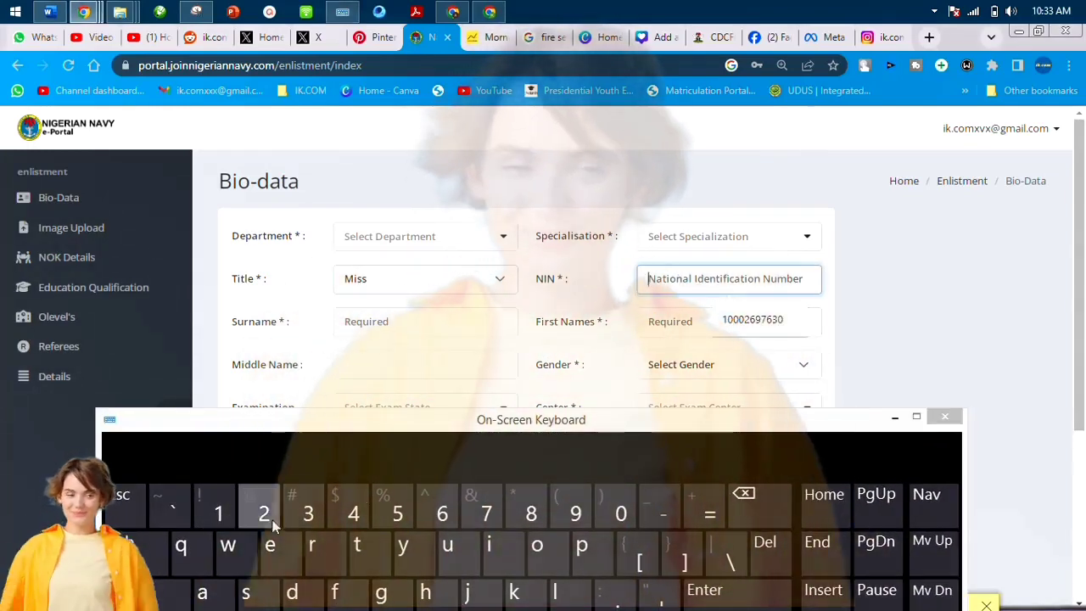
pyautogui.click(219, 513)
pyautogui.click(219, 514)
pyautogui.click(219, 513)
pyautogui.click(755, 508)
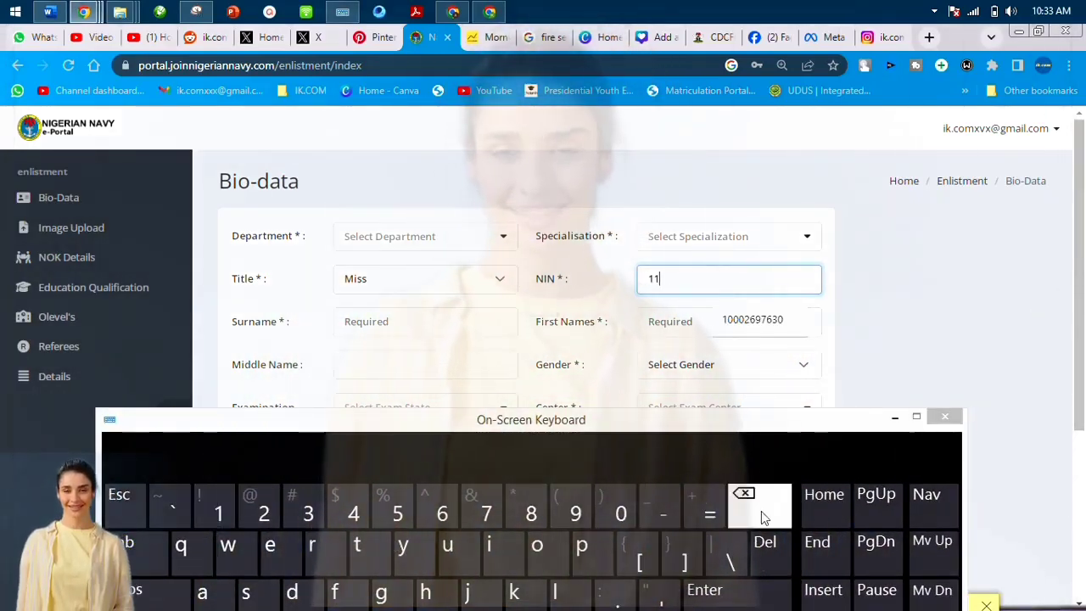
pyautogui.click(755, 507)
pyautogui.click(308, 514)
pyautogui.click(354, 513)
pyautogui.click(397, 513)
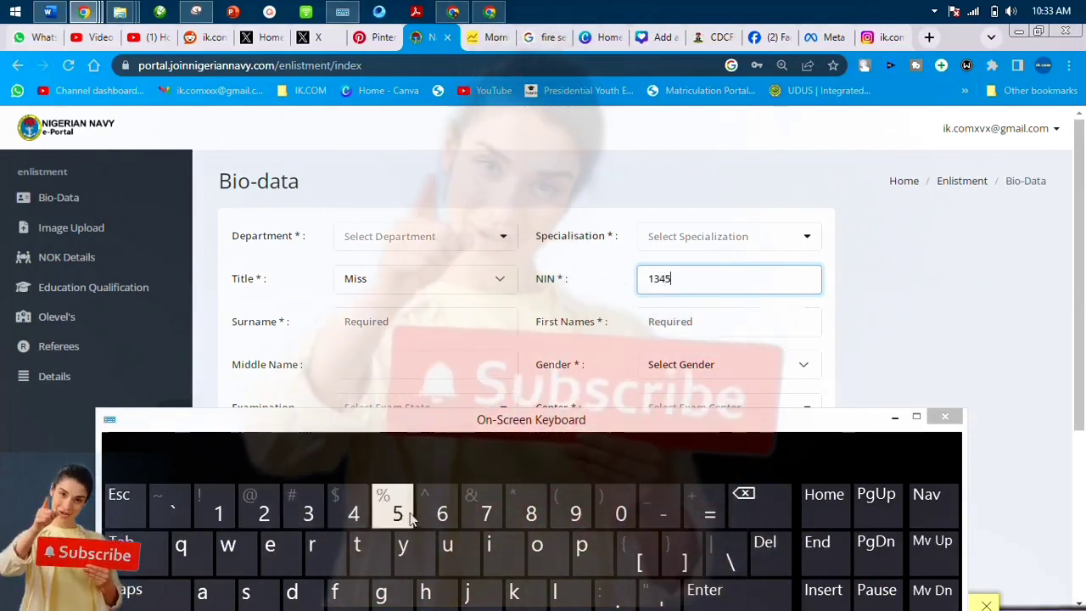
pyautogui.click(442, 513)
pyautogui.click(486, 514)
pyautogui.click(531, 513)
pyautogui.click(575, 513)
pyautogui.click(219, 513)
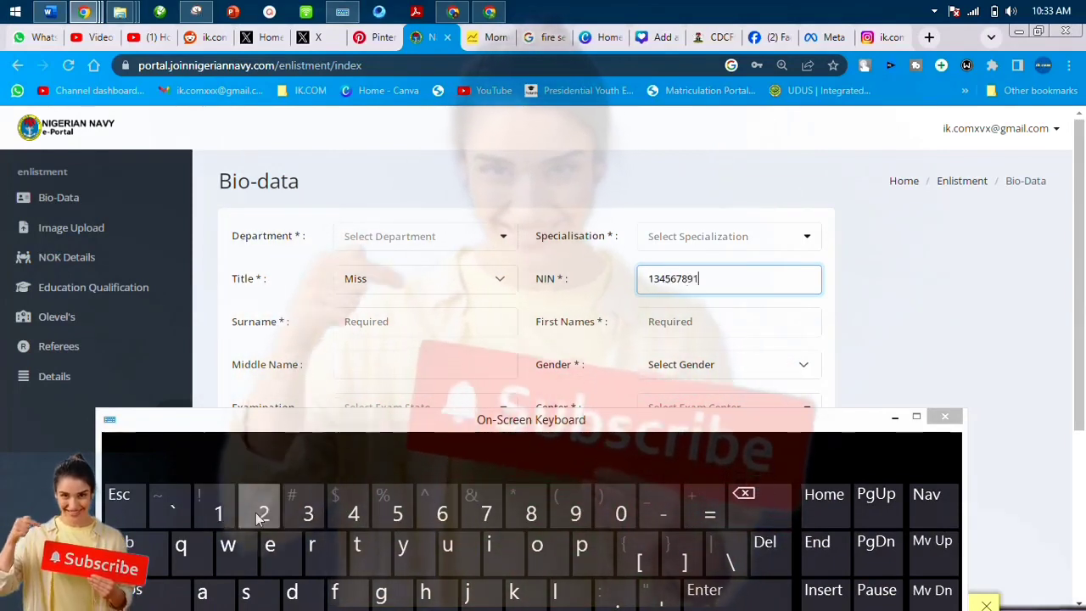
pyautogui.click(264, 513)
pyautogui.moveTo(391, 424); pyautogui.dragTo(405, 609)
# Fill in the surname and first names and choose Female as gender.
pyautogui.click(389, 325)
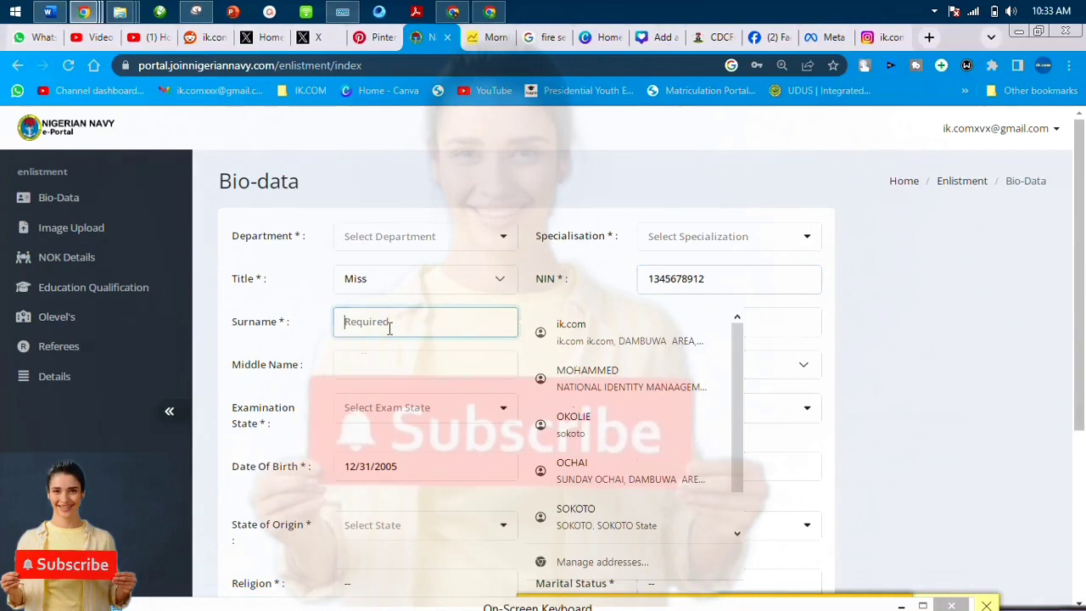
pyautogui.write('ik')
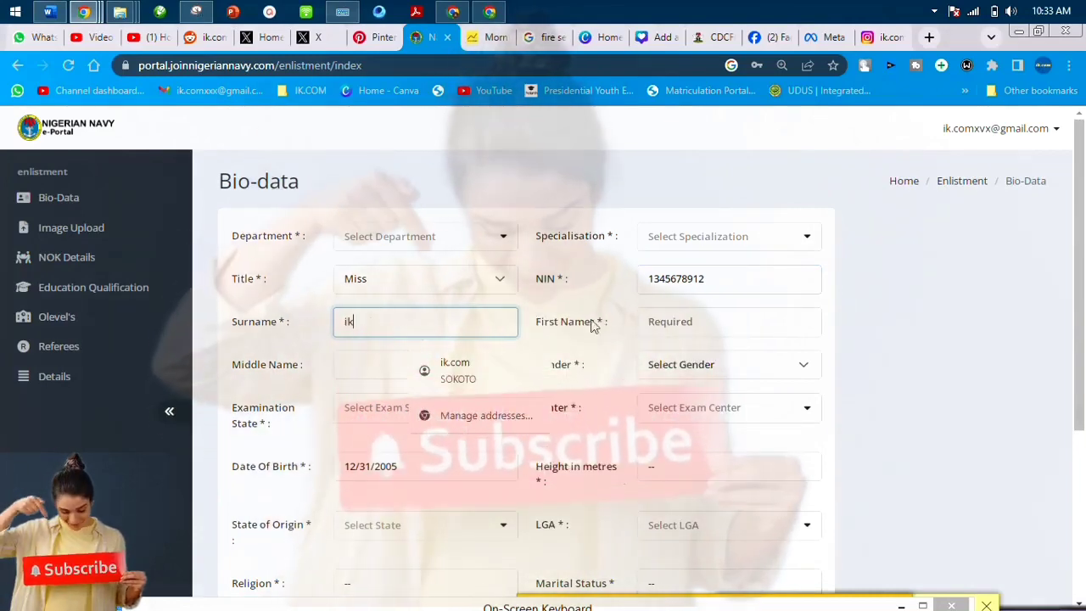
pyautogui.click(670, 330)
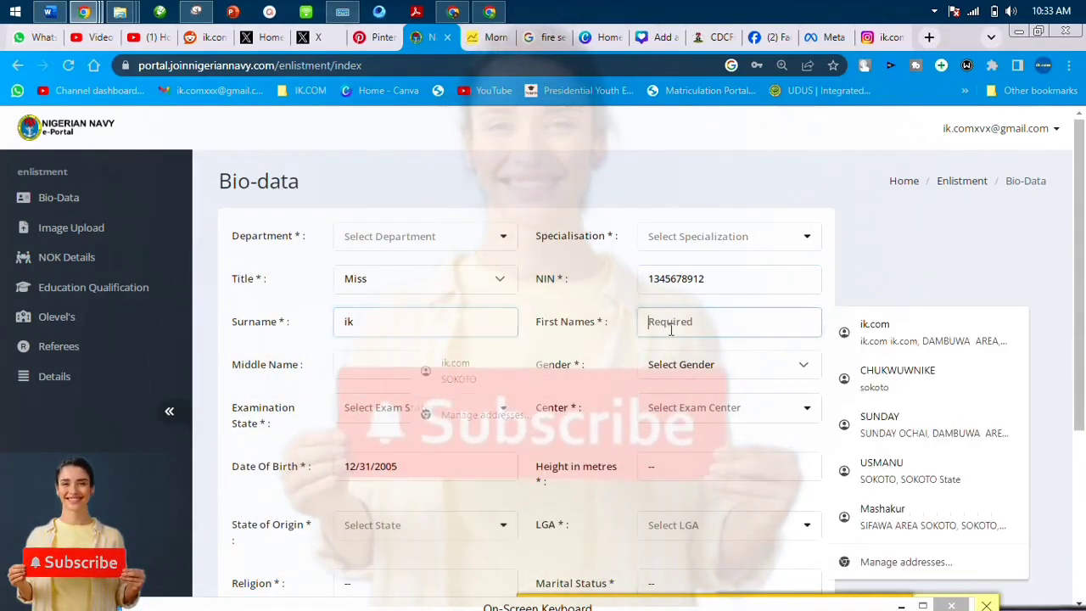
pyautogui.write('ik.com')
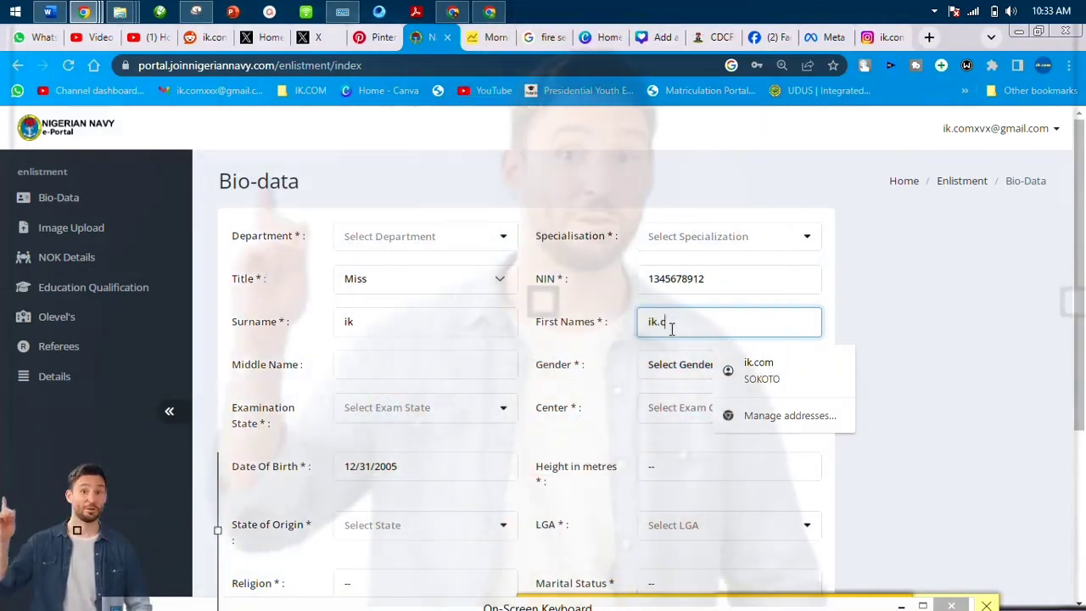
pyautogui.click(431, 360)
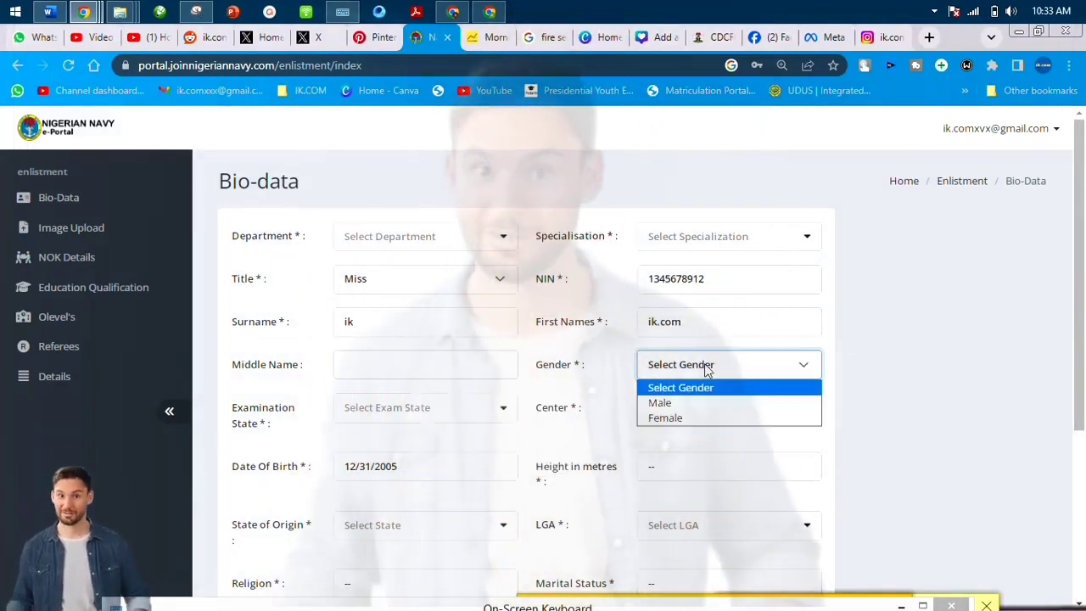
pyautogui.click(699, 403)
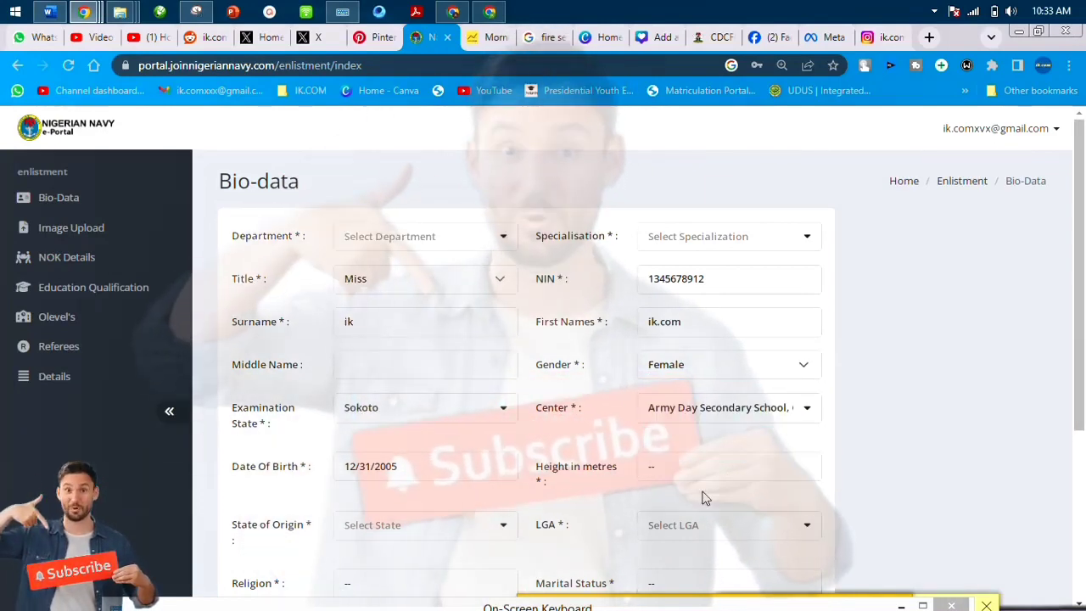
# Set the date of birth to 1 January 2000 in the calendar.
pyautogui.scroll(-1, 431, 468)
pyautogui.click(394, 391)
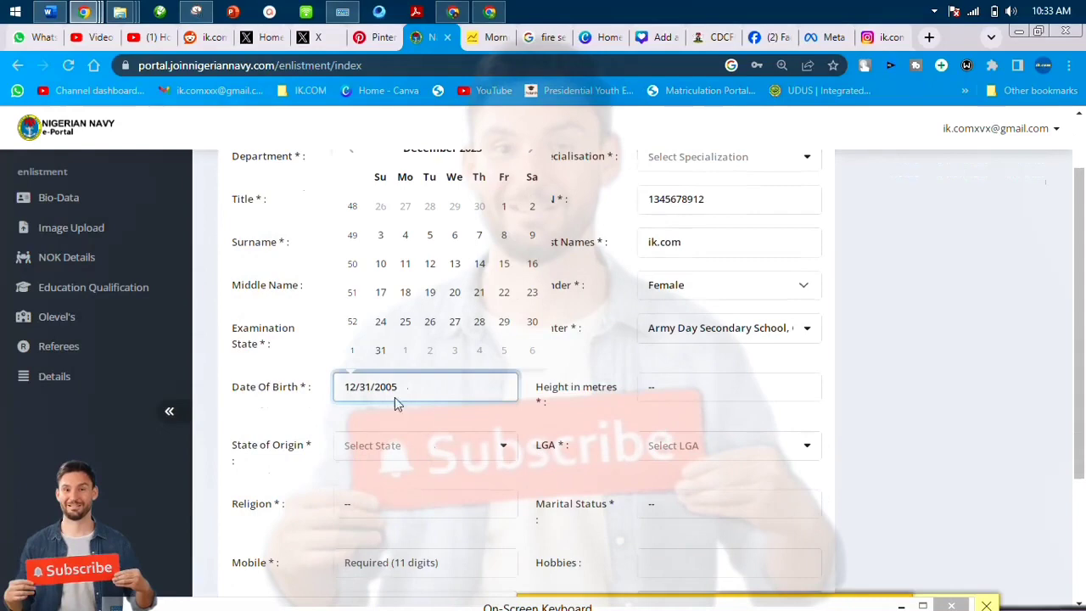
pyautogui.scroll(1, 394, 397)
pyautogui.click(466, 229)
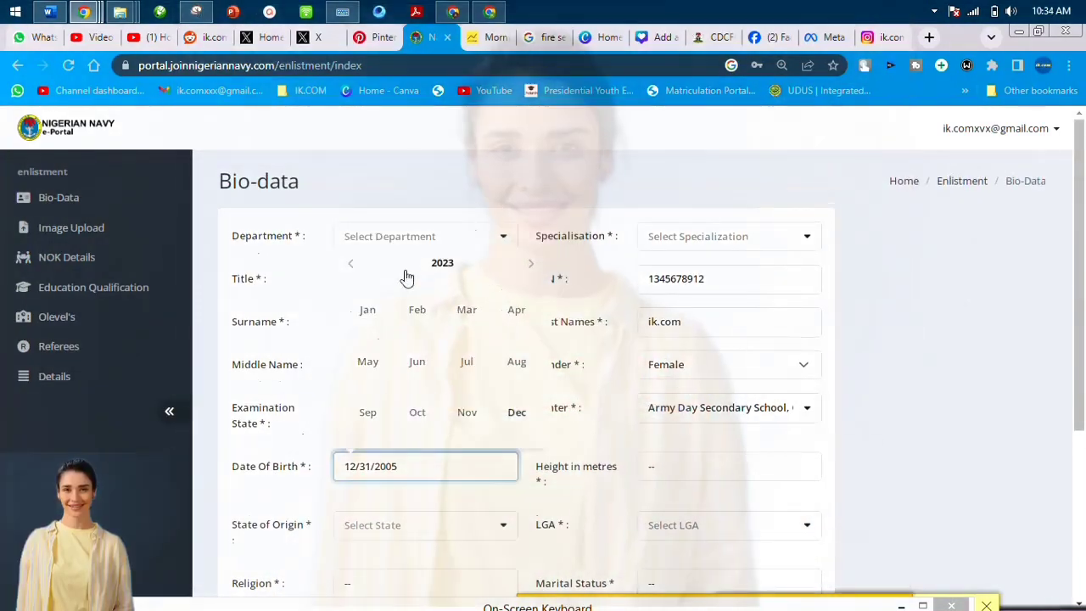
pyautogui.click(351, 264)
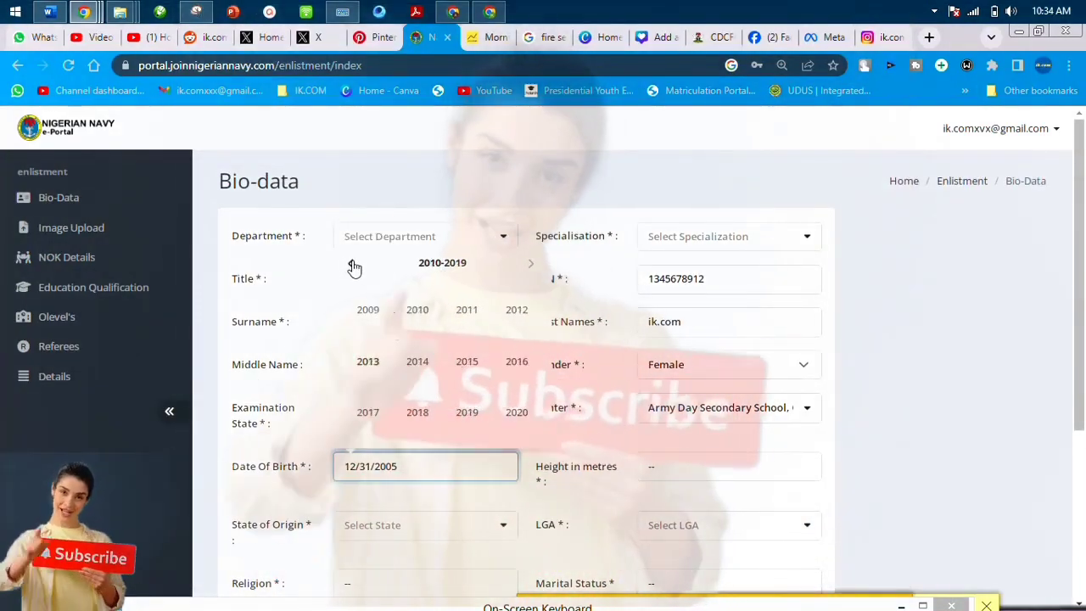
pyautogui.click(352, 266)
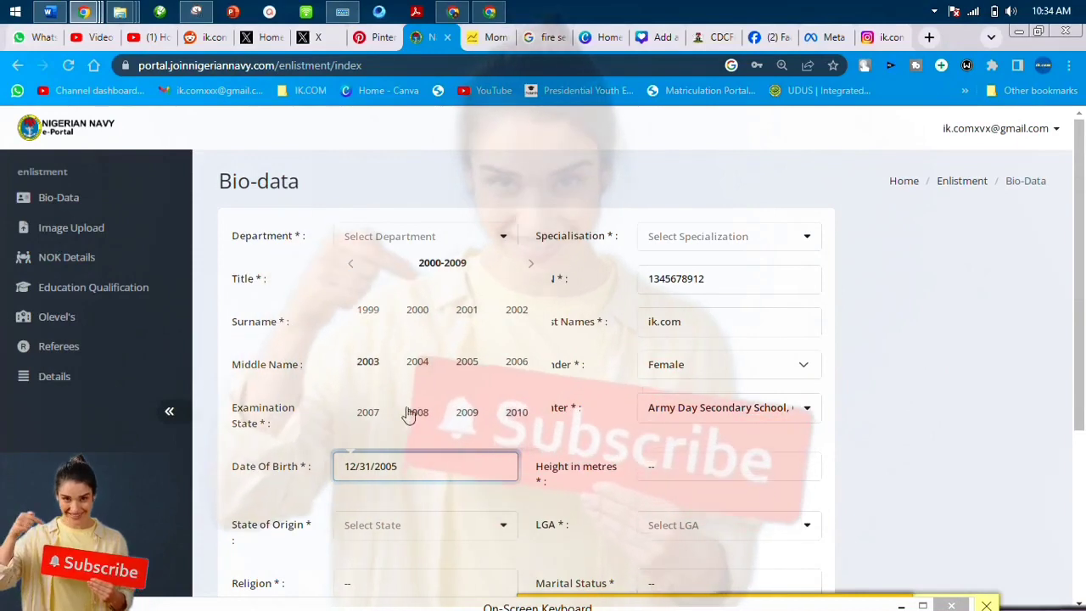
pyautogui.click(417, 310)
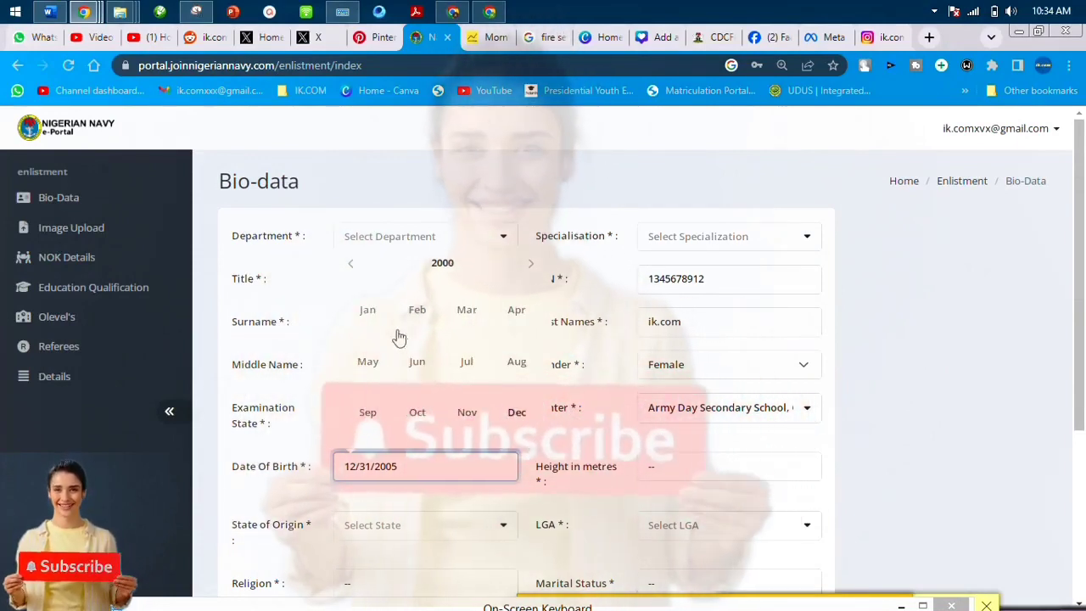
pyautogui.click(532, 285)
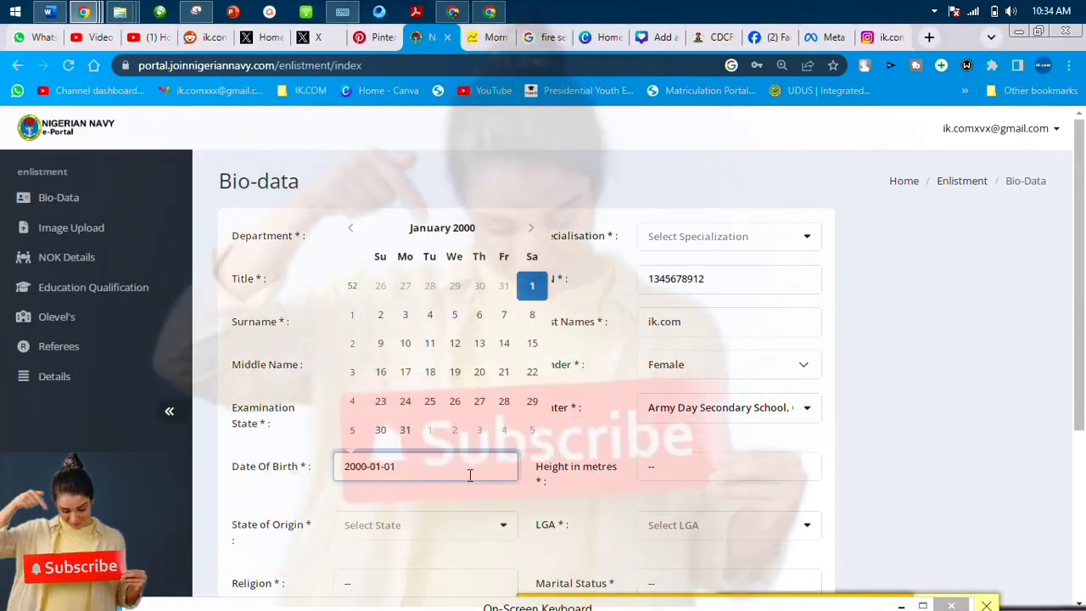
pyautogui.scroll(-2, 563, 375)
pyautogui.click(662, 312)
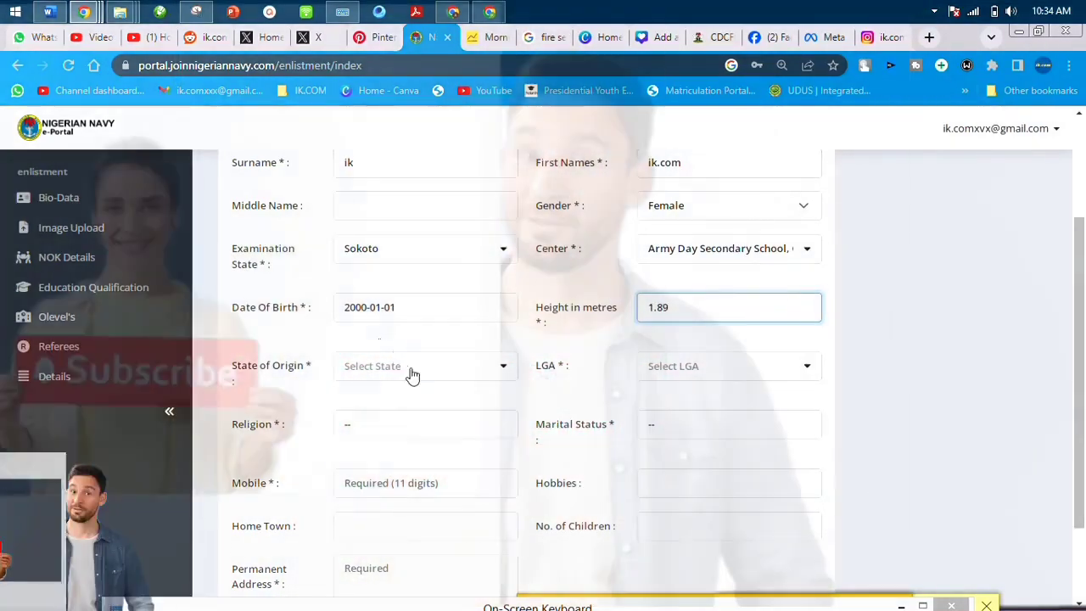
# Set state of origin Sokoto, LGA Binji, religion Islam and marital status Single.
pyautogui.click(413, 372)
pyautogui.write('s')
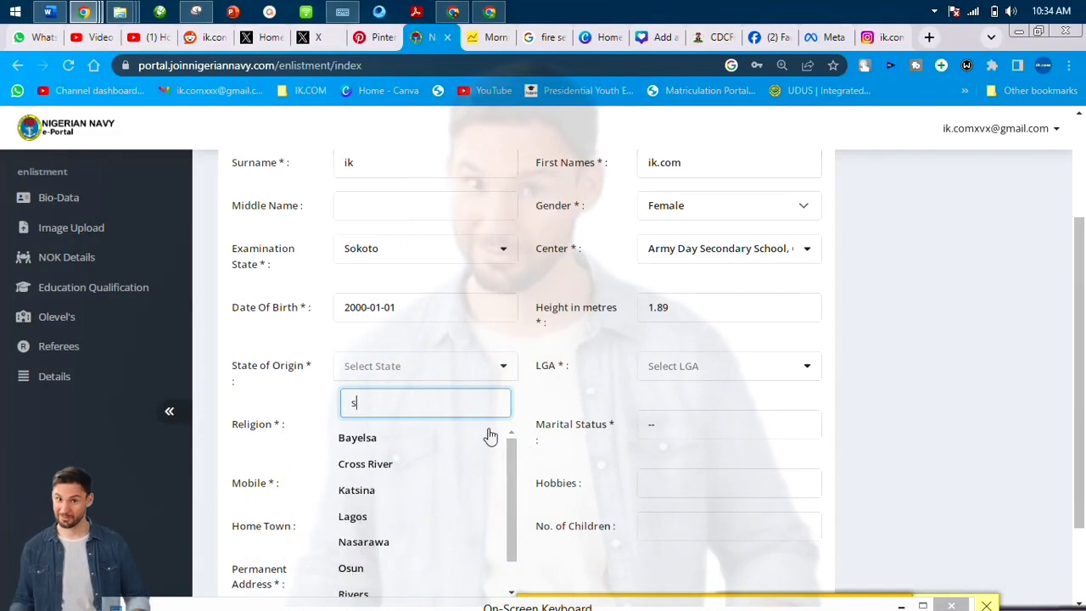
pyautogui.write('oko')
pyautogui.click(487, 436)
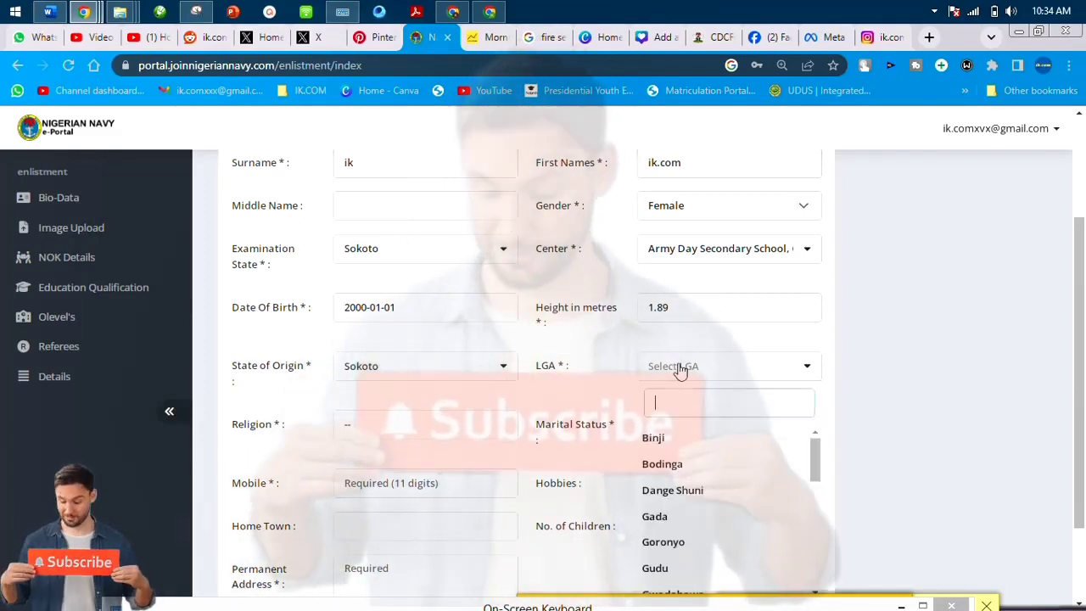
pyautogui.click(708, 445)
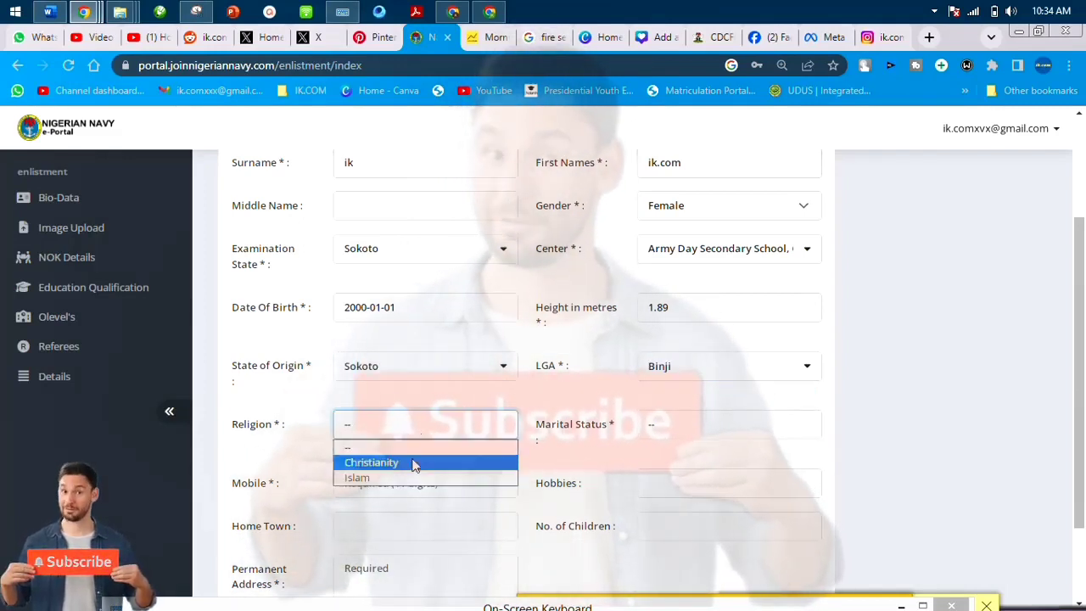
pyautogui.click(402, 481)
pyautogui.click(662, 423)
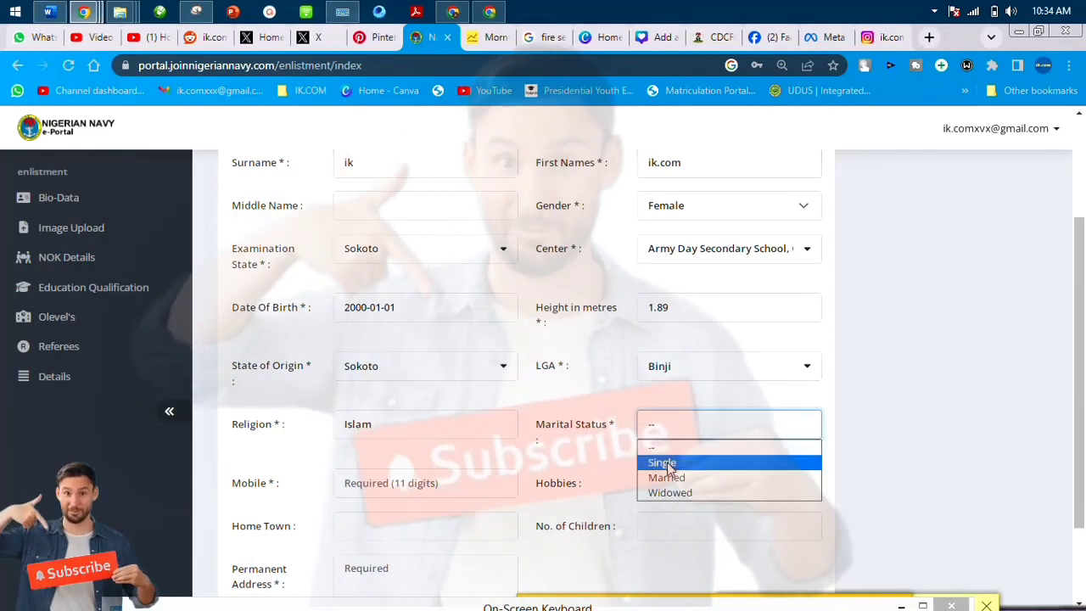
pyautogui.click(670, 461)
# Autofill mobile, home town and address, choose Reading and Researching hobbies, and save.
pyautogui.scroll(-1, 509, 407)
pyautogui.click(441, 372)
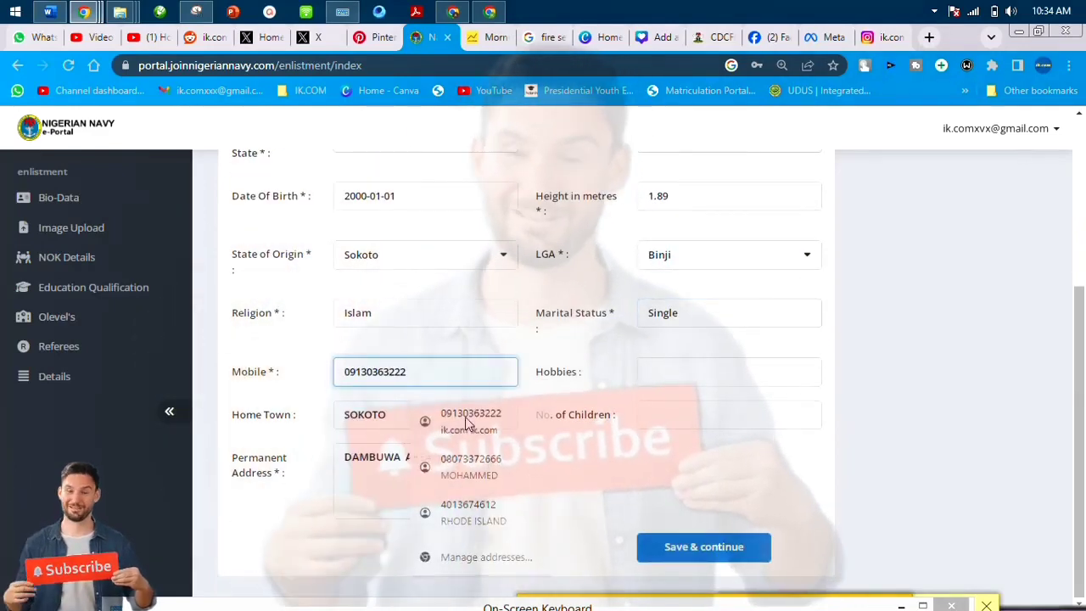
pyautogui.click(768, 416)
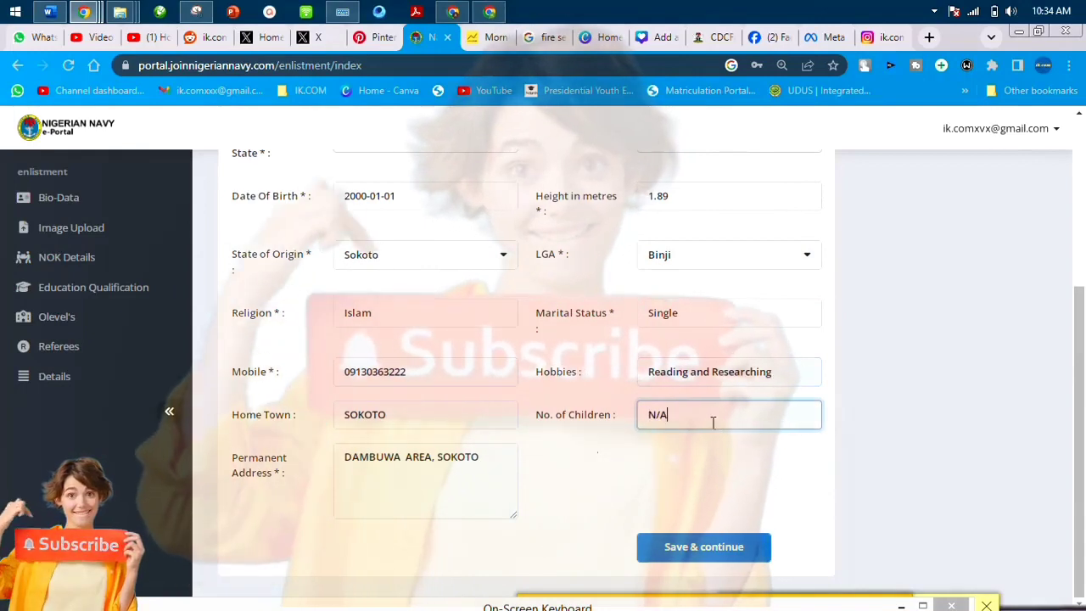
pyautogui.click(706, 546)
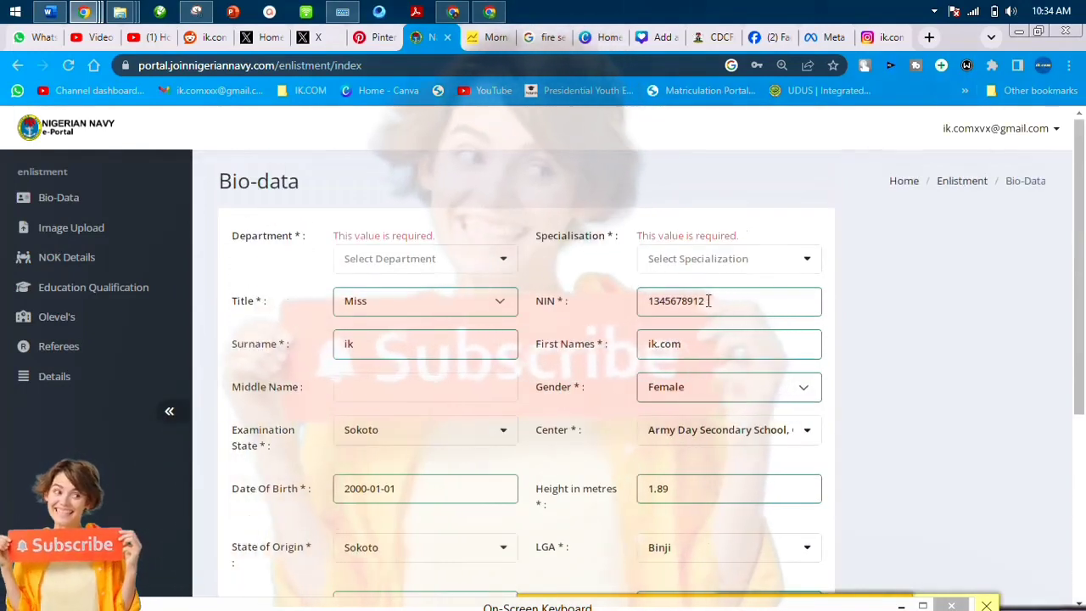
# Try the Engineering, Medical and Legal Services departments and their specialisation options.
pyautogui.click(708, 300)
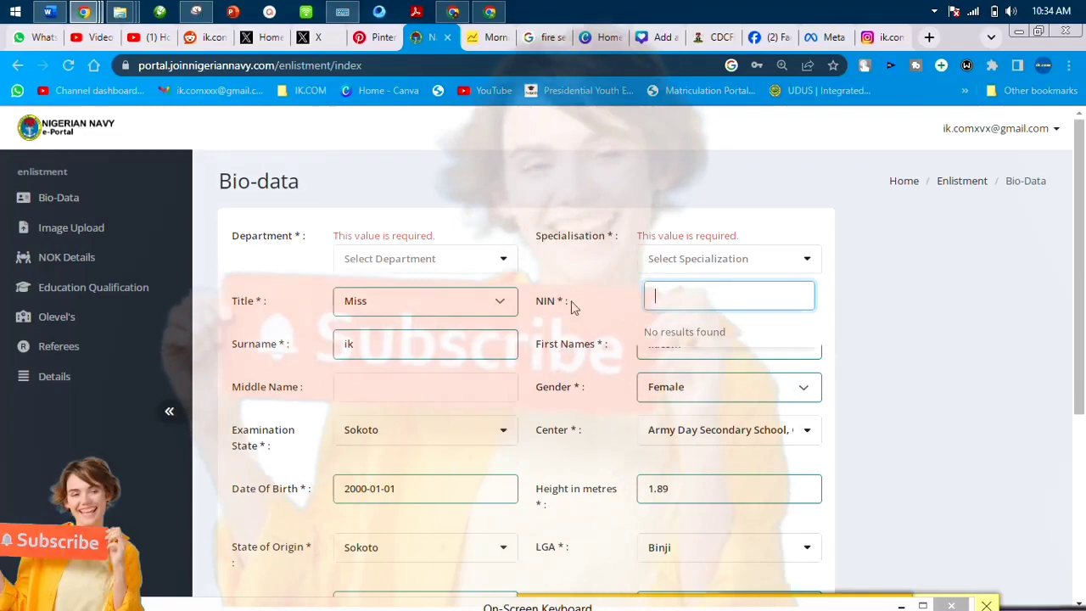
pyautogui.click(500, 259)
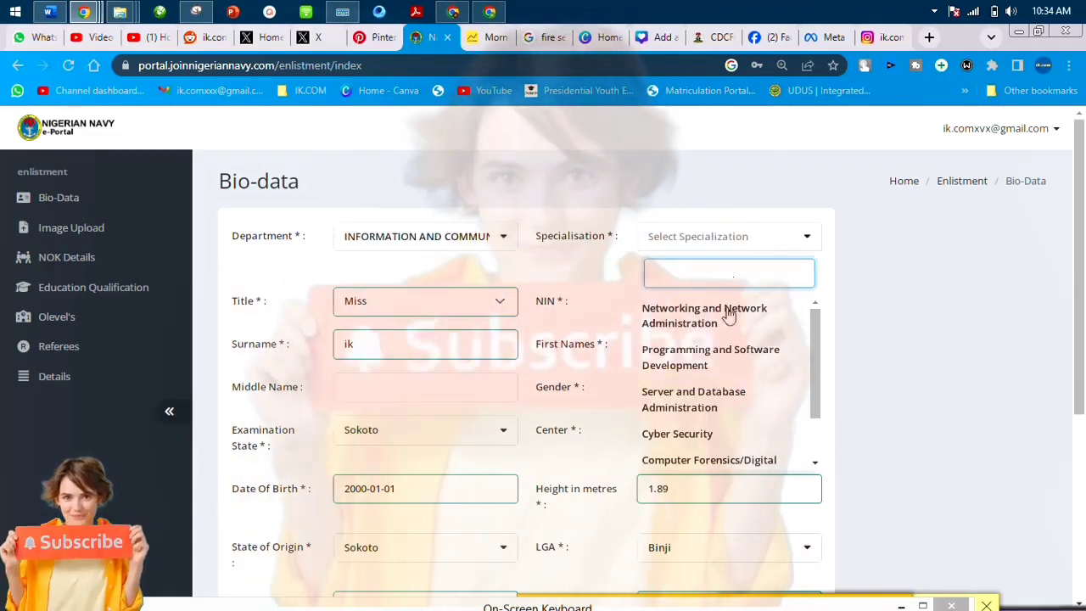
pyautogui.moveTo(814, 402); pyautogui.dragTo(818, 386)
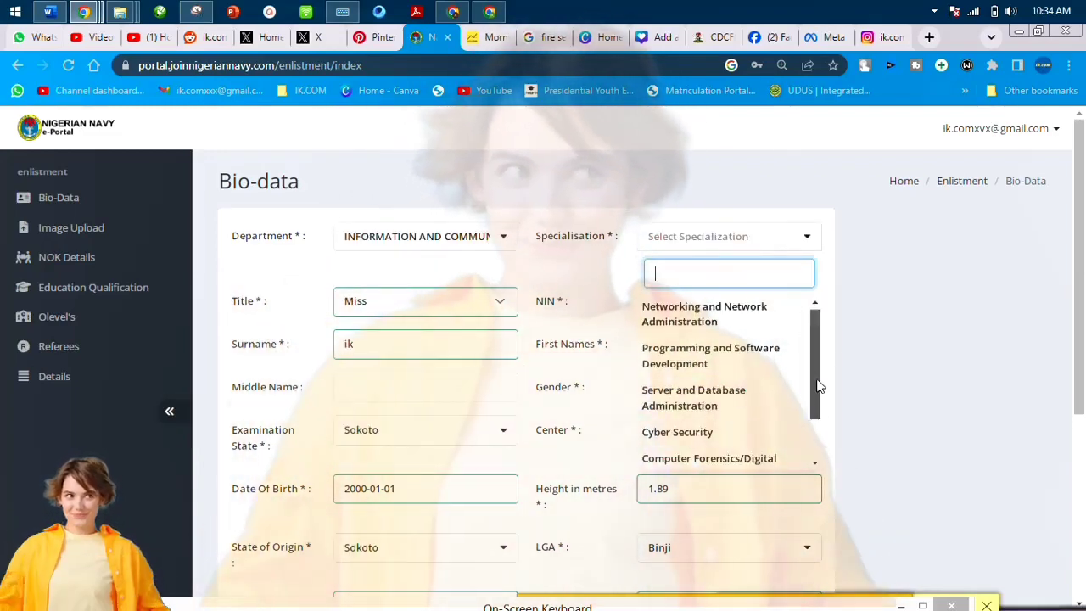
pyautogui.click(431, 231)
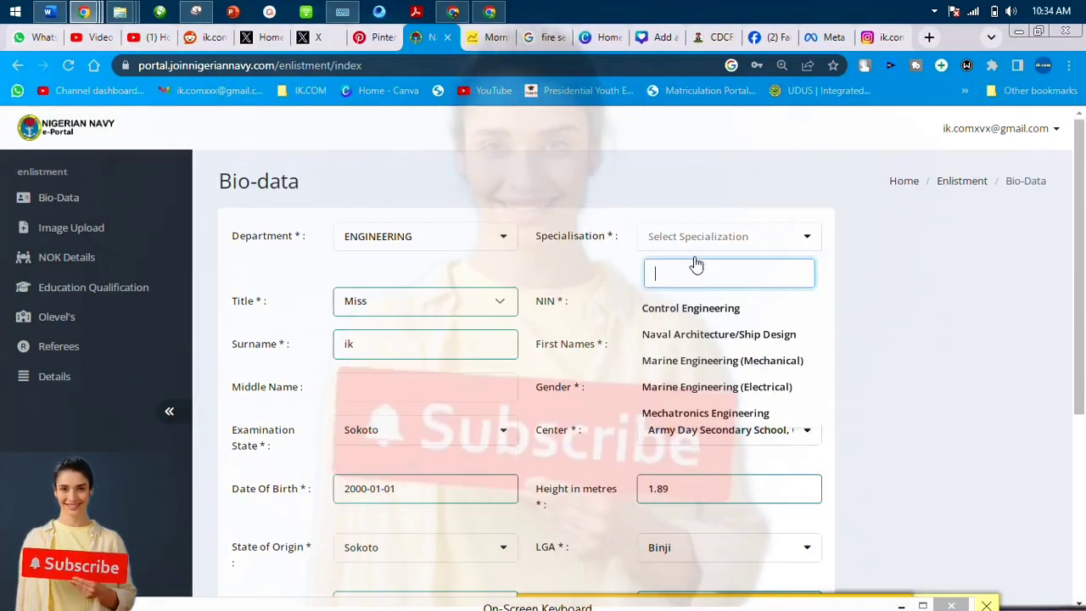
pyautogui.click(726, 387)
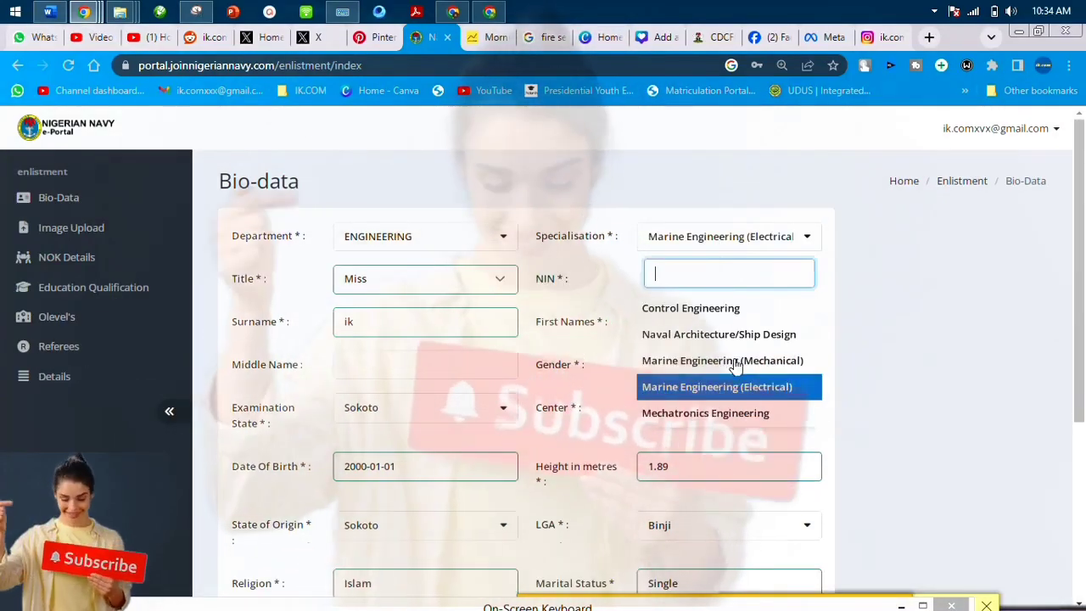
pyautogui.click(365, 239)
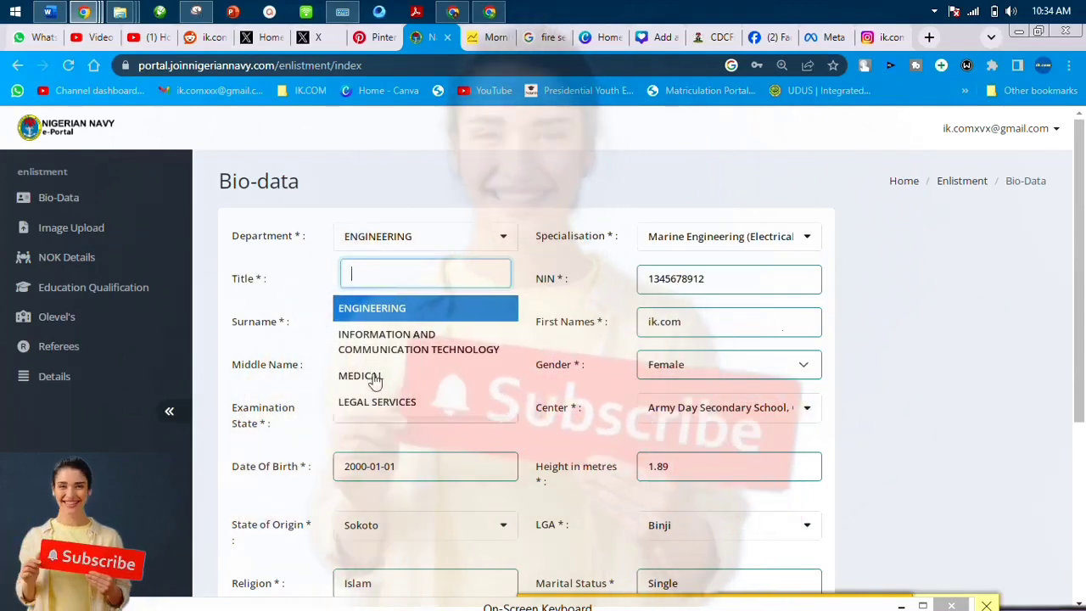
pyautogui.click(375, 377)
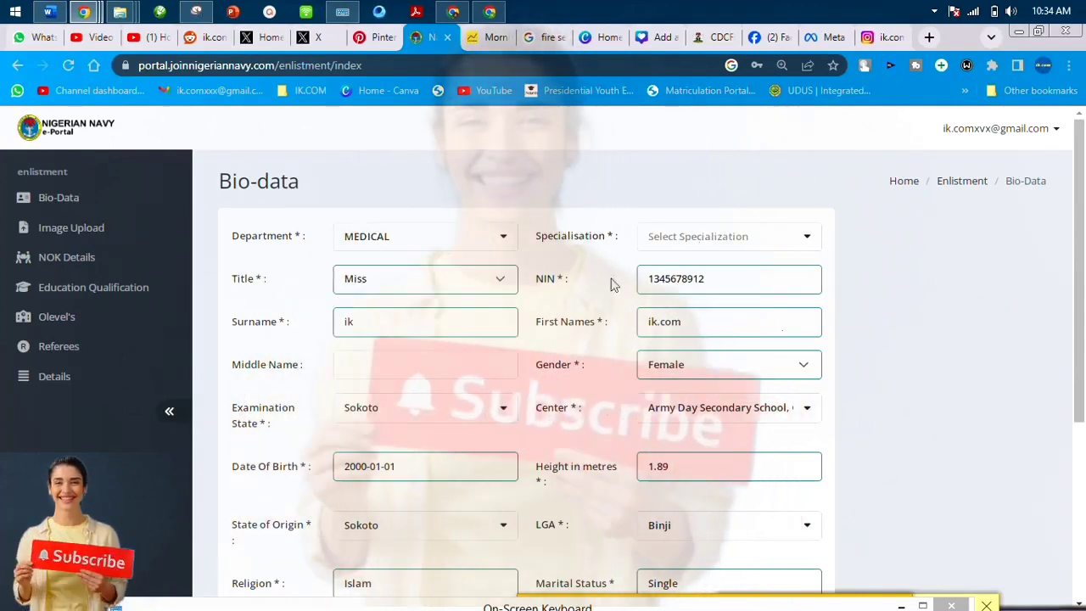
pyautogui.click(686, 242)
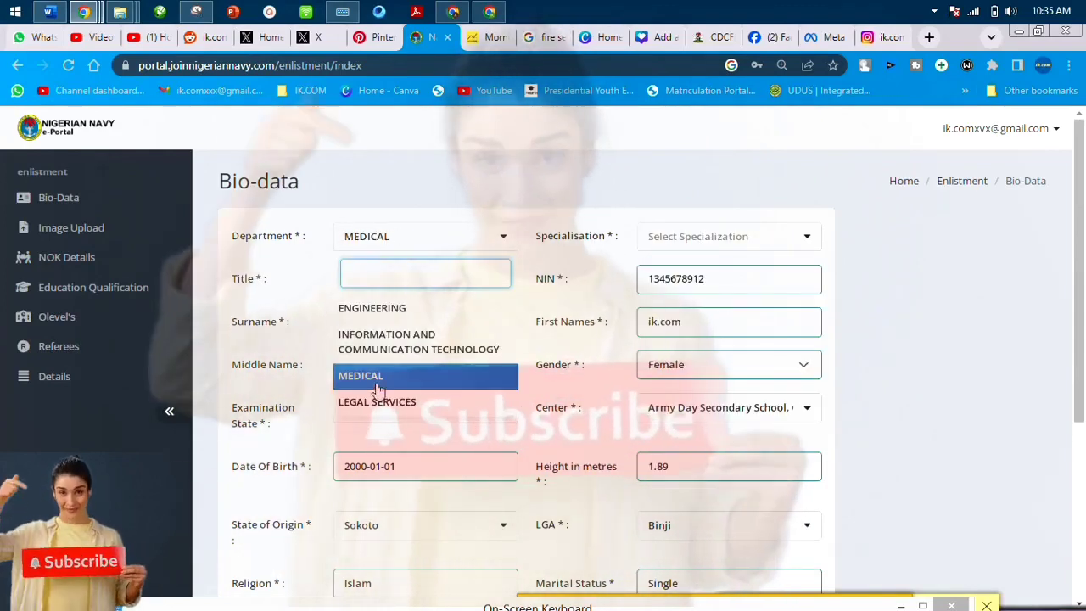
pyautogui.click(373, 402)
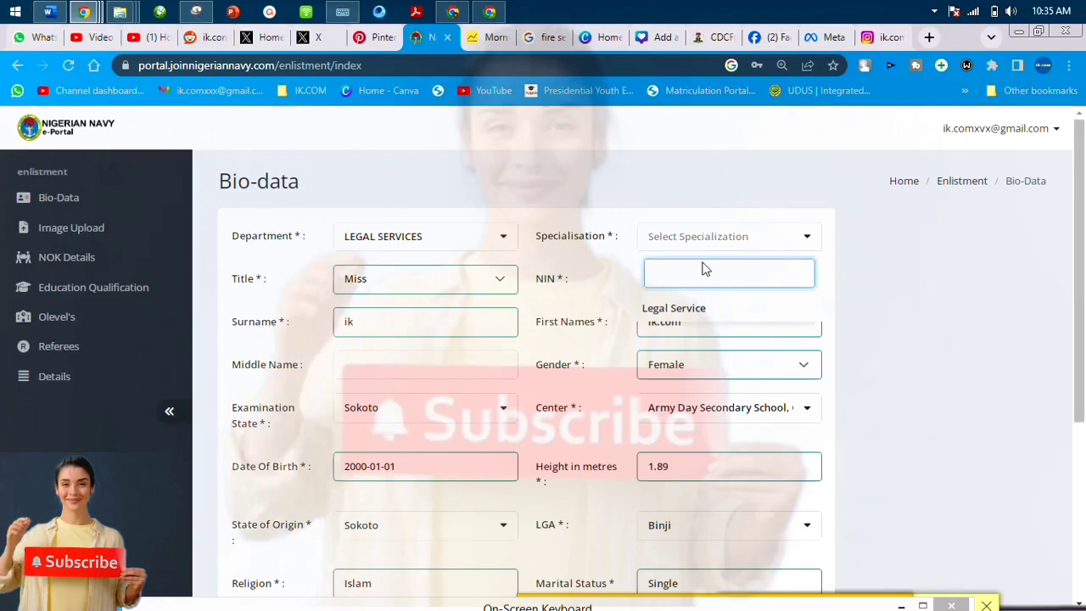
# Set department to Information and Communication Technology with Networking and Network Administration specialisation.
pyautogui.click(447, 245)
pyautogui.click(400, 339)
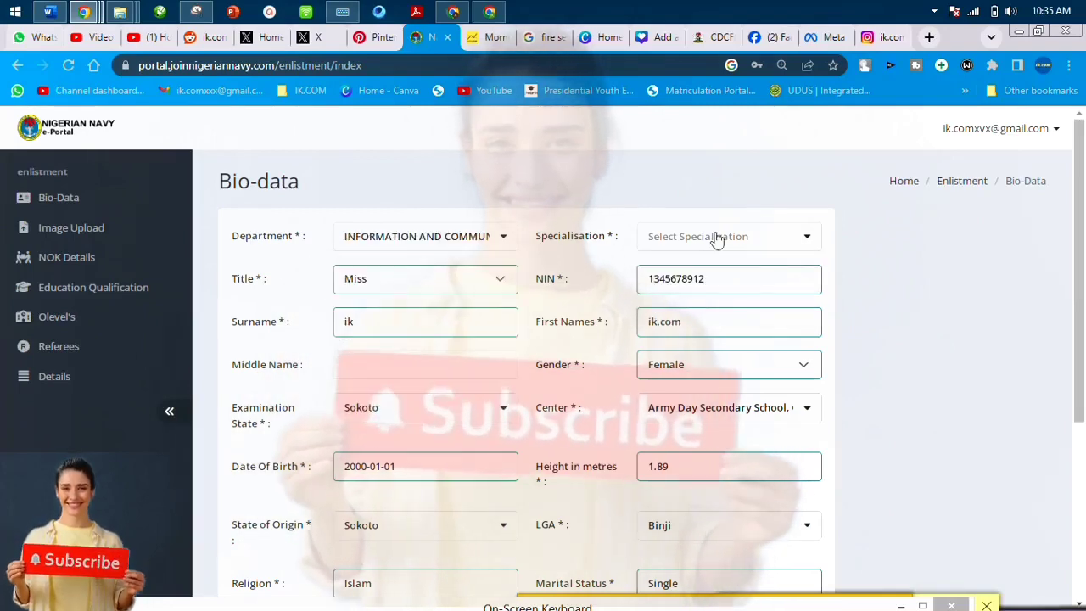
pyautogui.click(718, 236)
pyautogui.click(671, 310)
# Delete the invalid N/A entry from No. of Children.
pyautogui.scroll(-4, 671, 307)
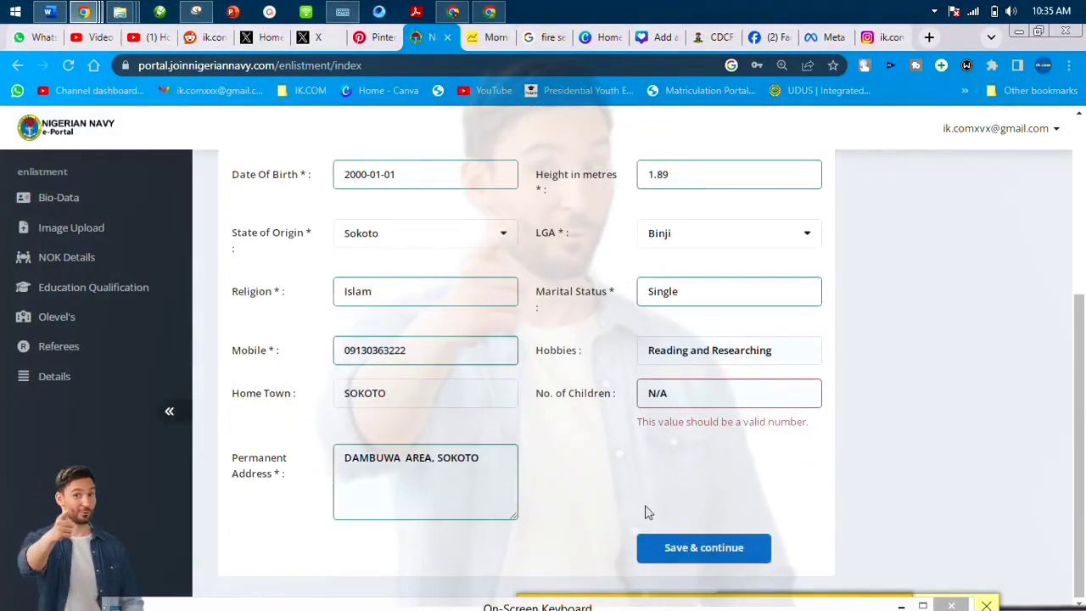
pyautogui.click(684, 393)
pyautogui.moveTo(683, 393); pyautogui.dragTo(622, 395)
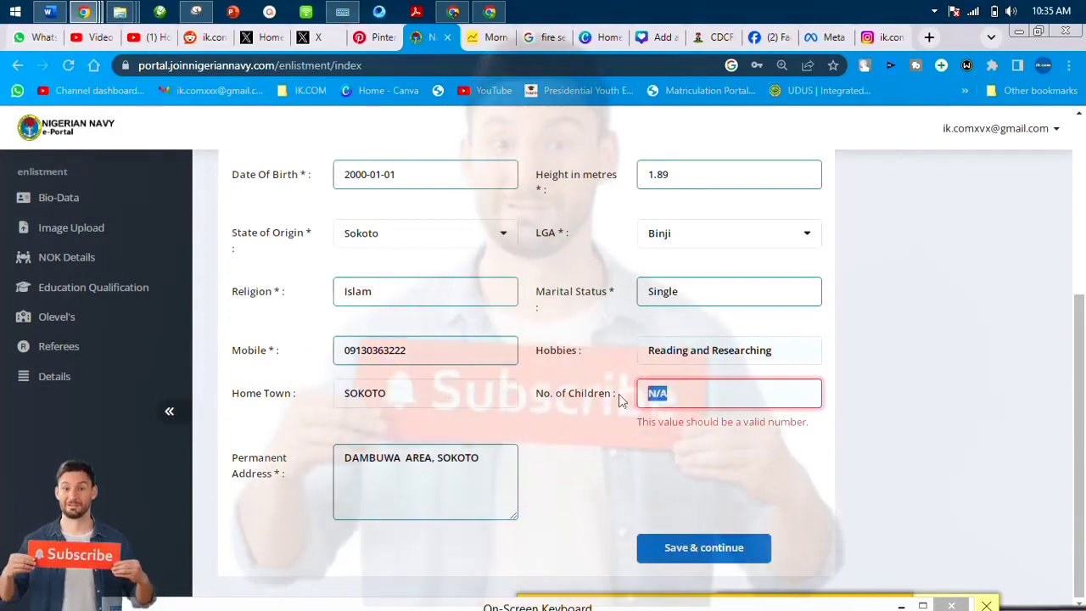
pyautogui.press('BackSpace')
# Enter 0 for No. of Children and save the bio-data.
pyautogui.write('0')
pyautogui.click(697, 548)
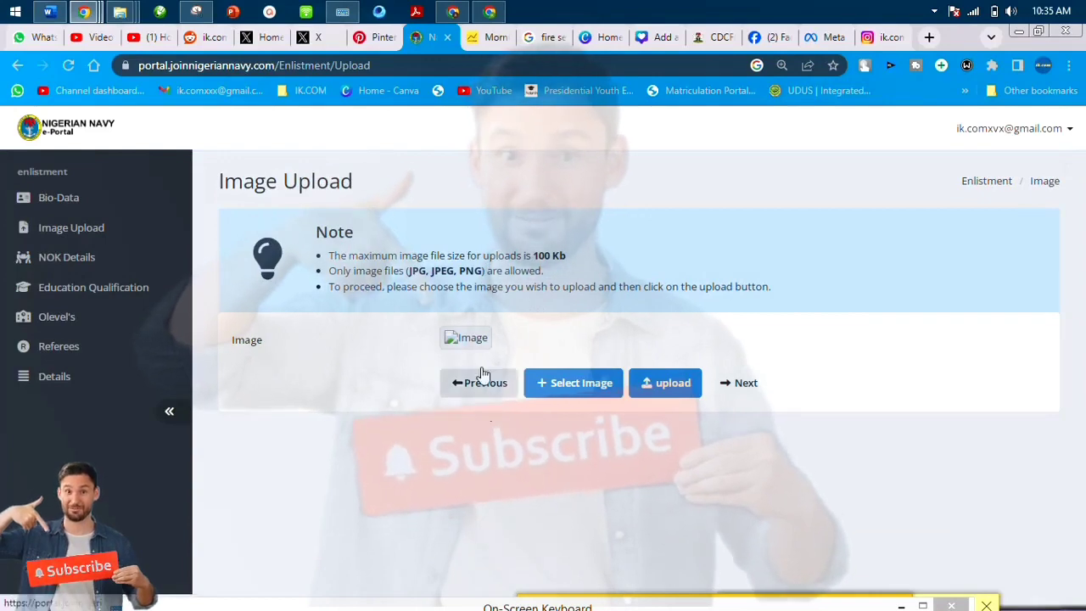
pyautogui.click(477, 384)
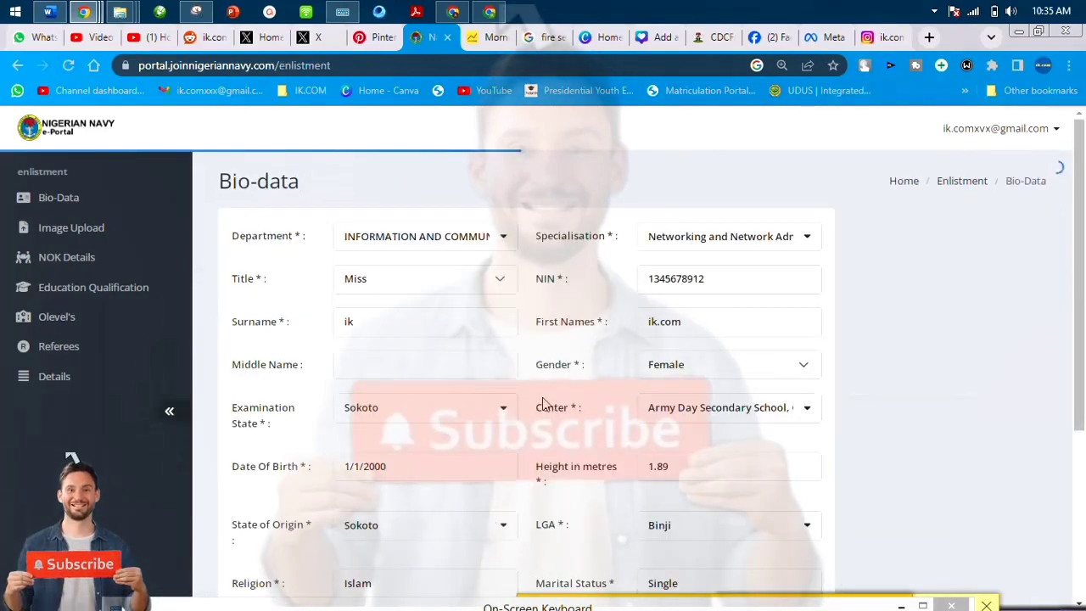
pyautogui.scroll(-3, 560, 390)
pyautogui.click(684, 547)
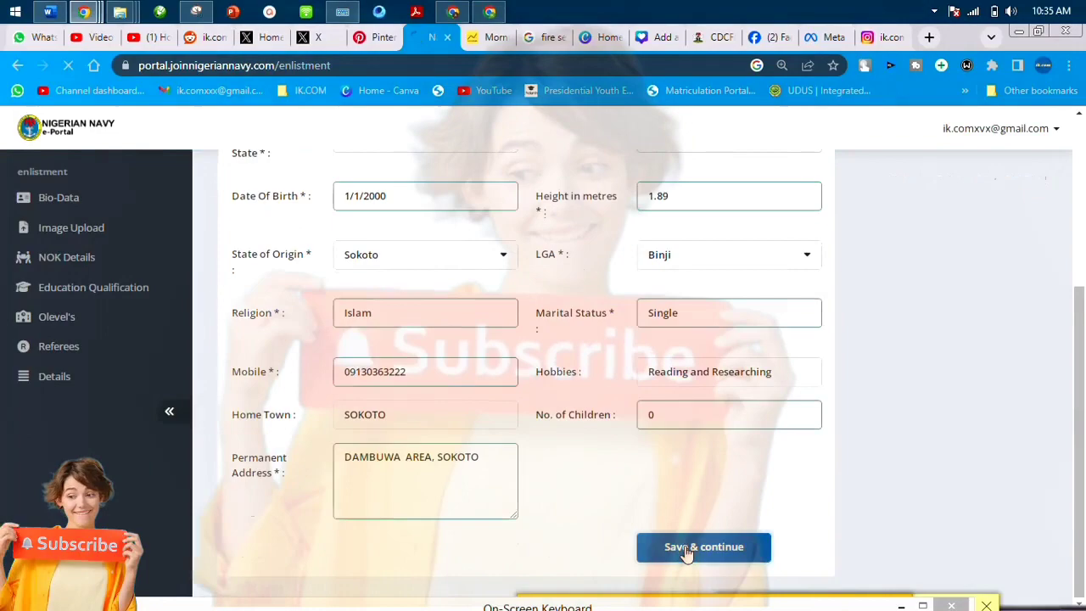
# Select and upload the passport photo, then continue to the next-of-kin form.
pyautogui.click(596, 399)
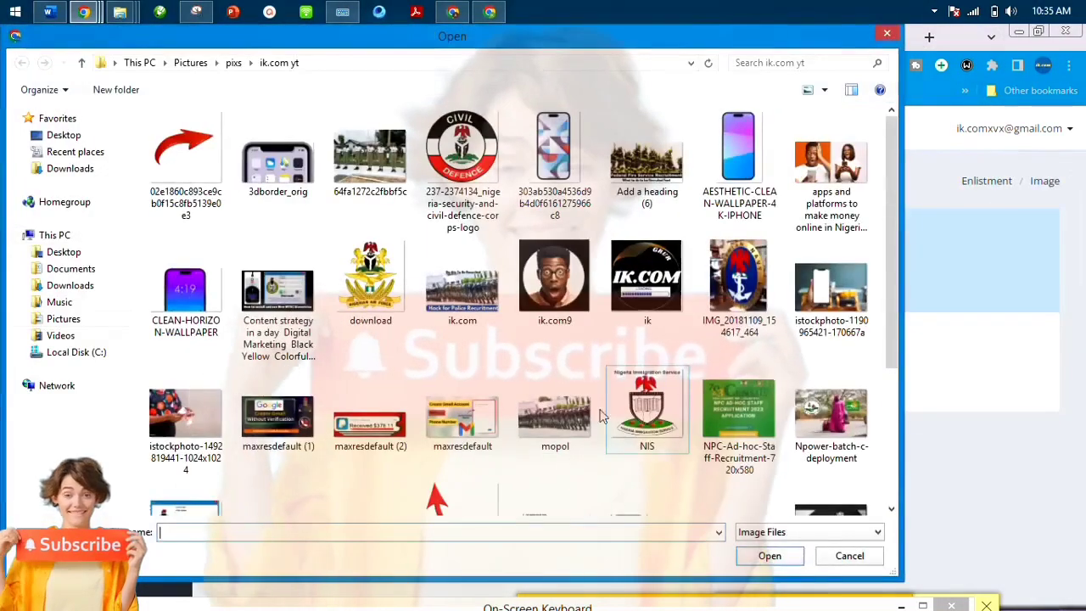
pyautogui.click(553, 257)
pyautogui.press('Return')
pyautogui.click(655, 509)
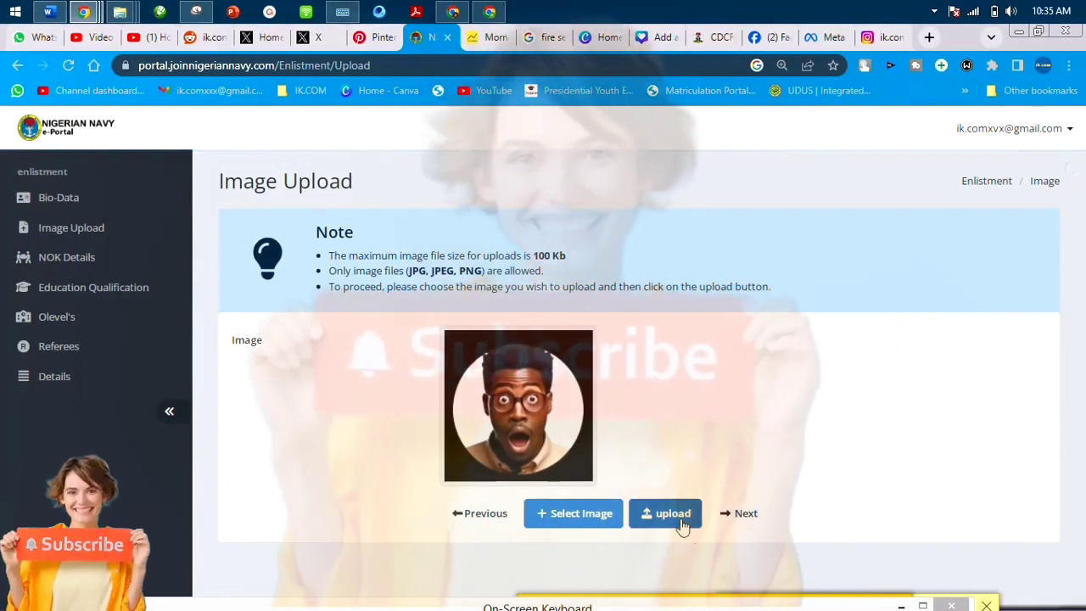
pyautogui.click(670, 526)
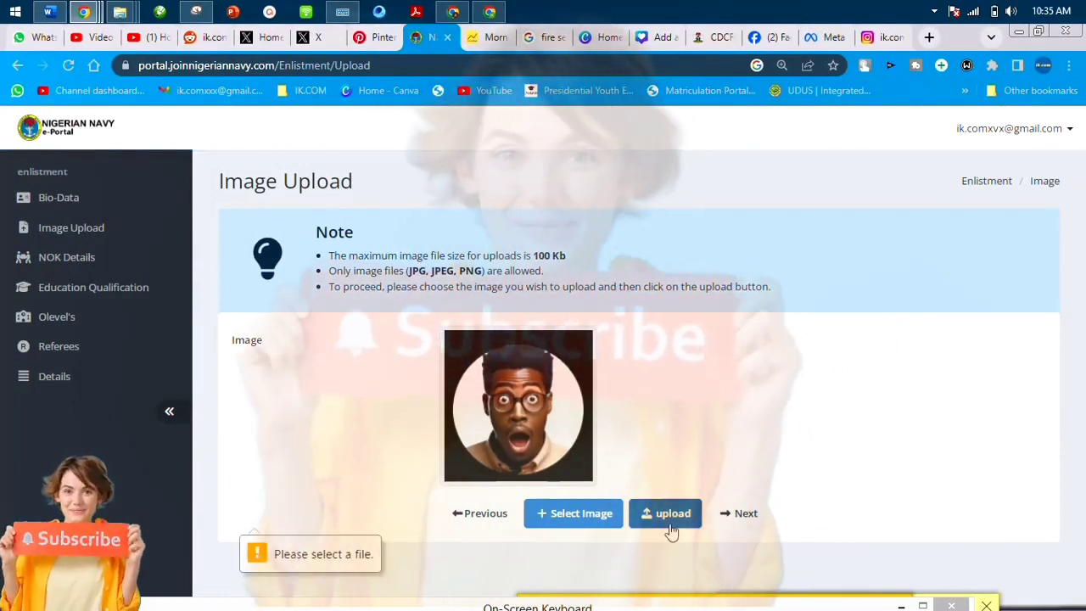
pyautogui.click(732, 517)
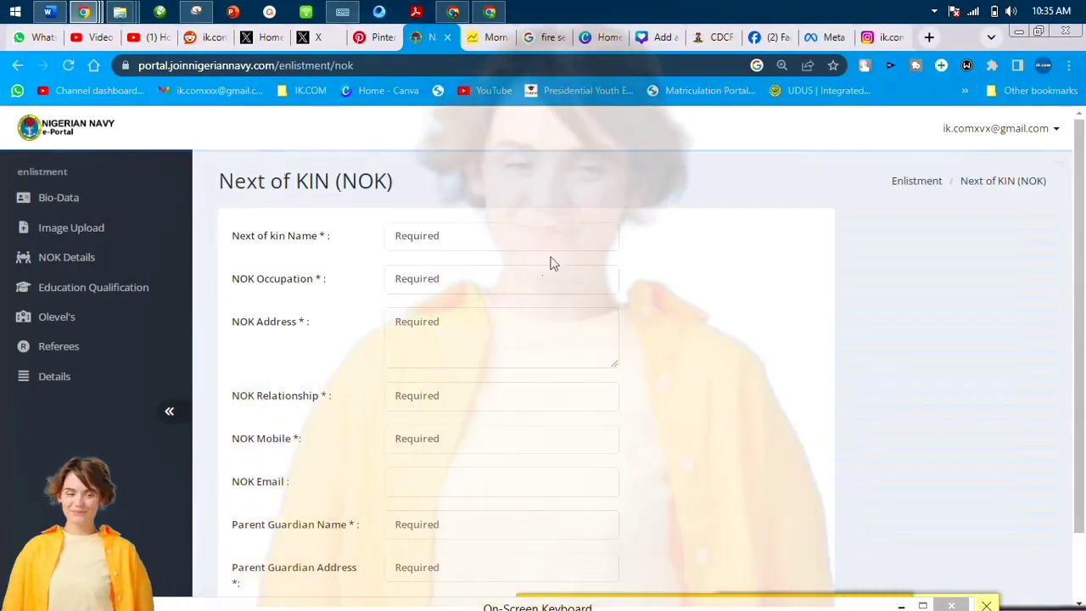
# Autofill the next of kin's name, Civil Servant occupation, contacts and guardian name, then save.
pyautogui.click(545, 241)
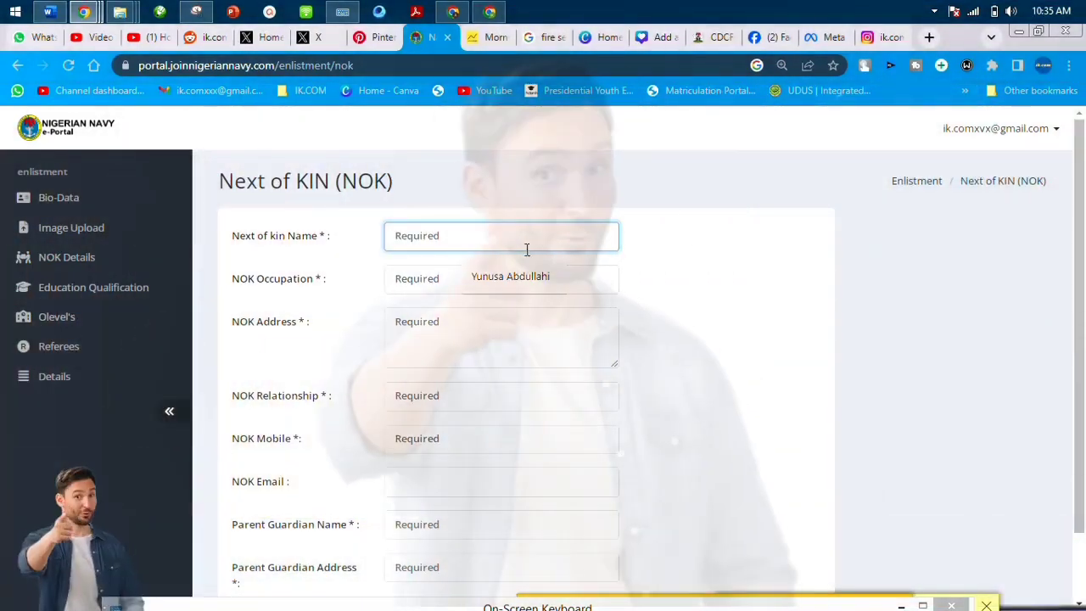
pyautogui.click(519, 277)
pyautogui.click(510, 316)
pyautogui.click(501, 332)
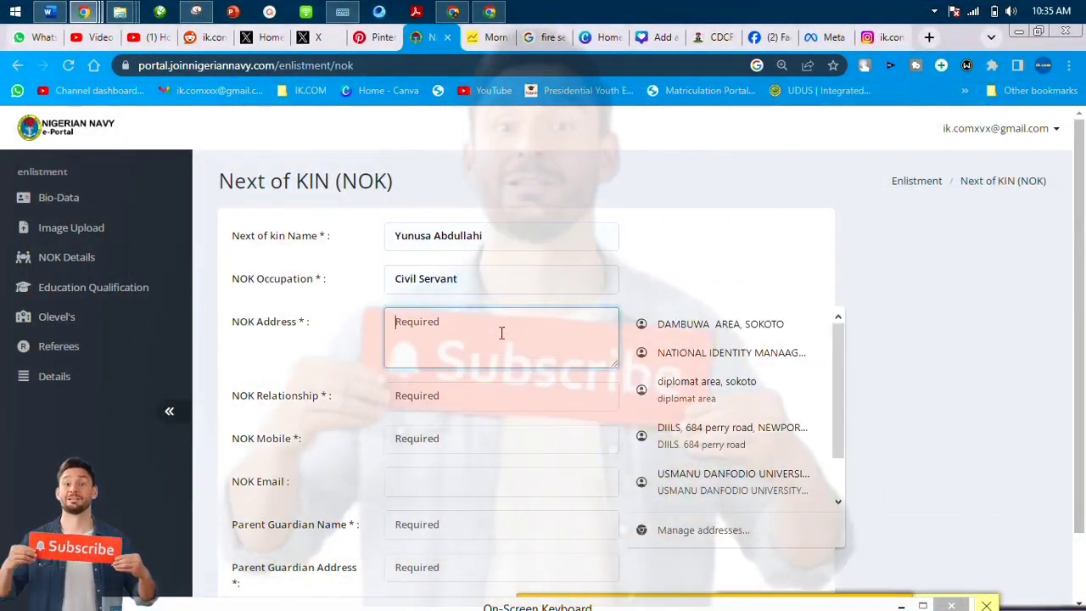
pyautogui.click(688, 321)
pyautogui.scroll(-1, 519, 398)
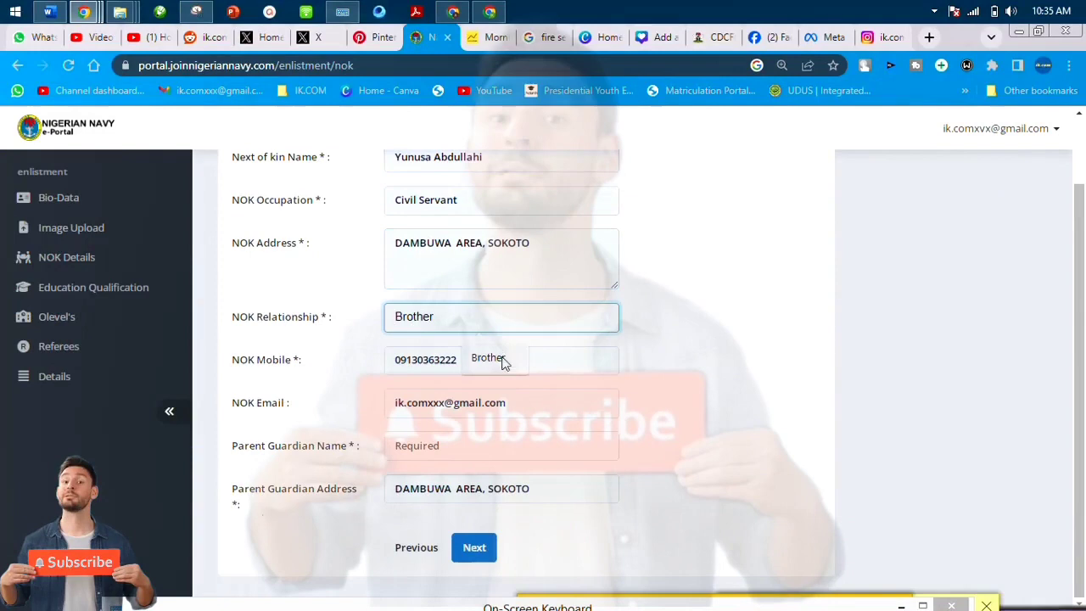
pyautogui.click(504, 439)
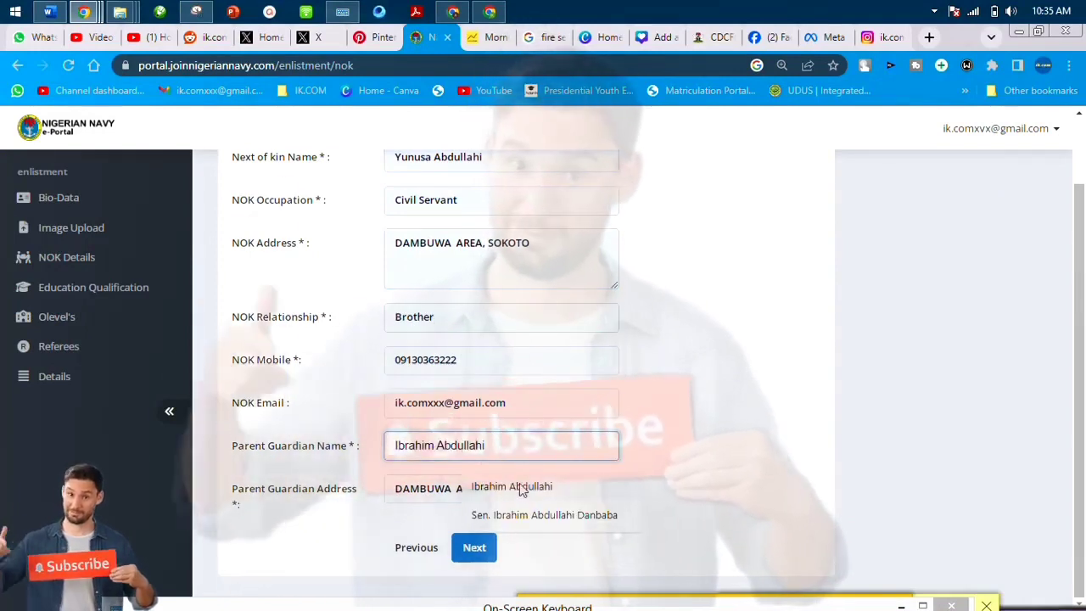
pyautogui.click(492, 483)
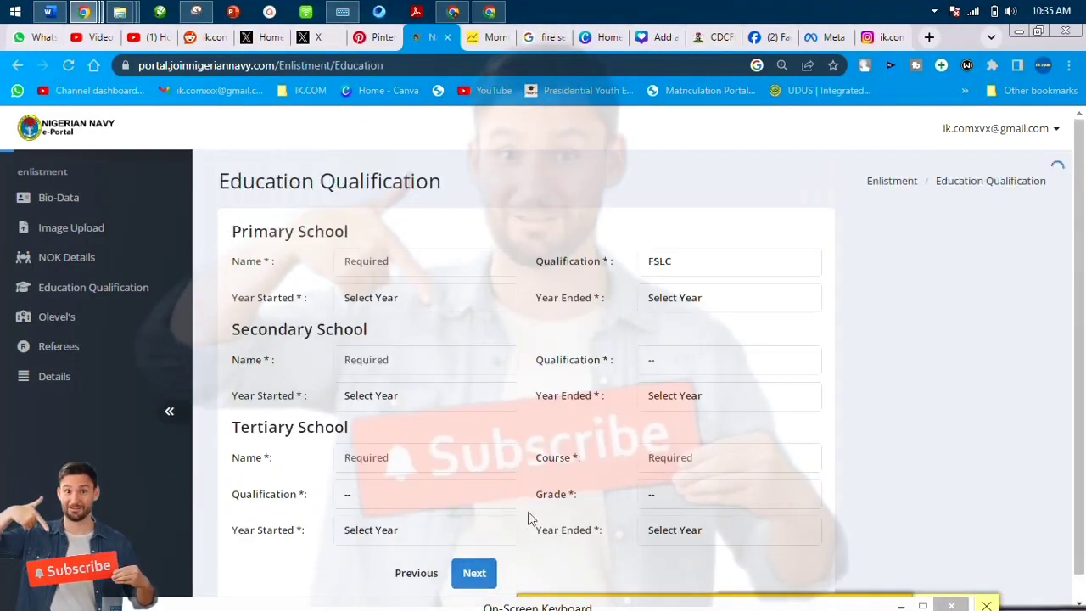
# Fill the primary and secondary school names from suggestions, with primary end year 1995 and NABTEB qualification.
pyautogui.click(488, 253)
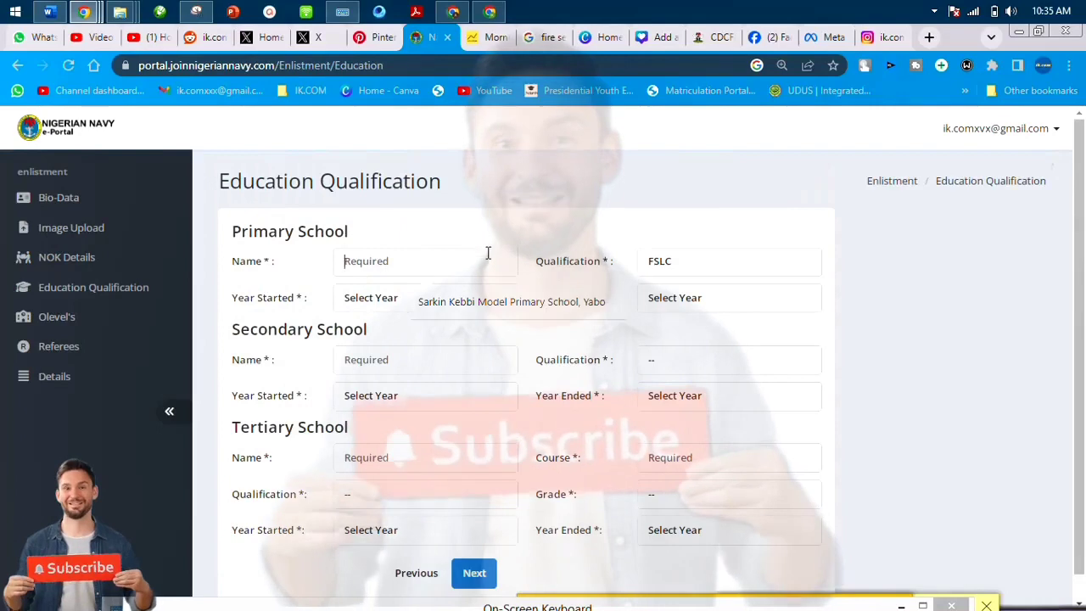
pyautogui.click(487, 299)
pyautogui.click(465, 357)
pyautogui.click(506, 399)
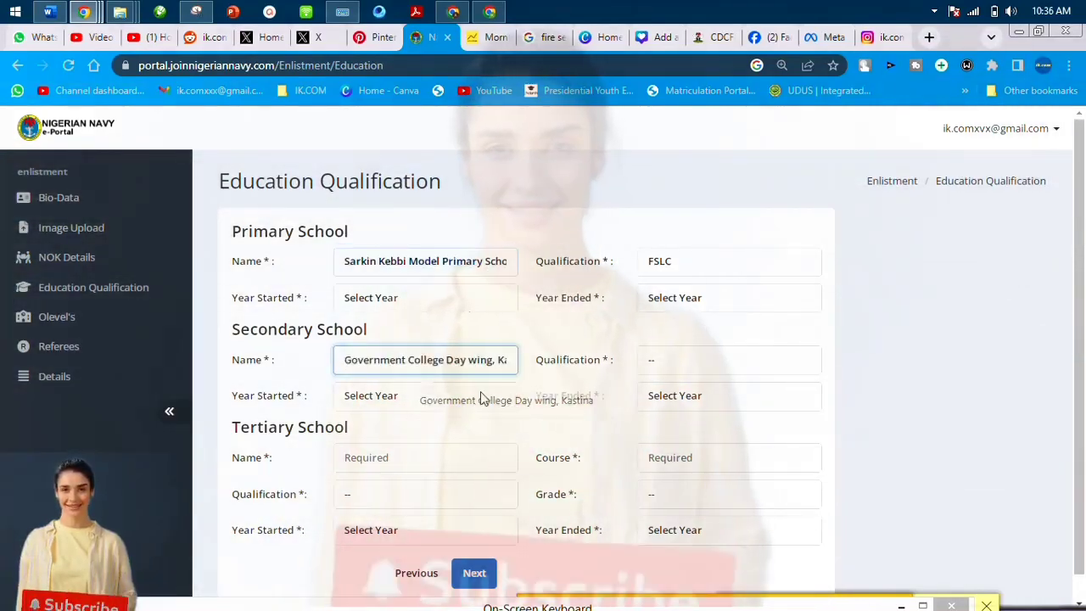
pyautogui.scroll(-1, 477, 408)
pyautogui.click(701, 283)
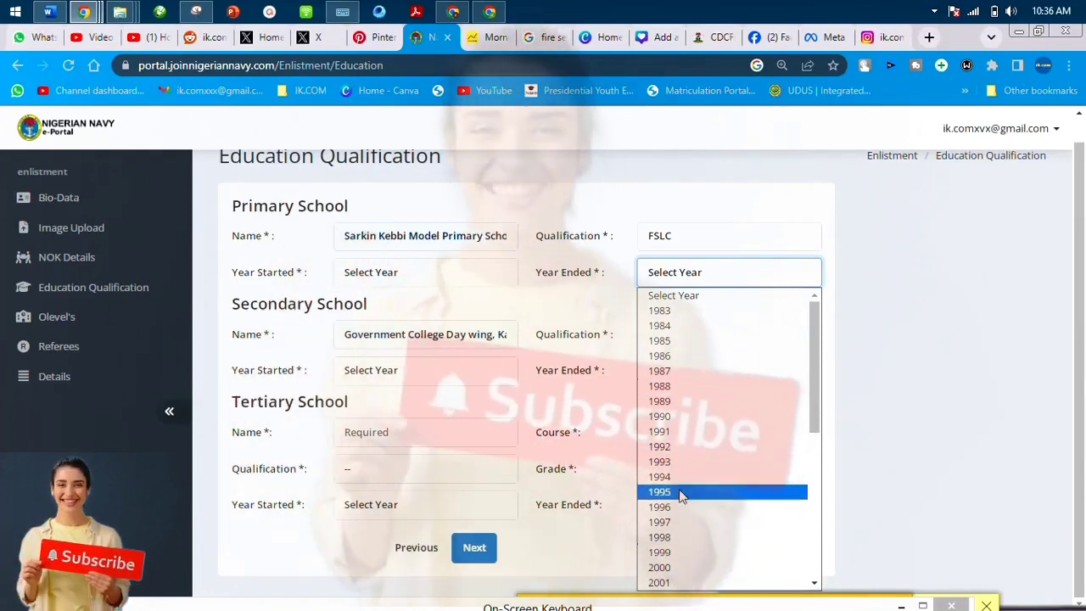
pyautogui.click(681, 493)
pyautogui.click(666, 339)
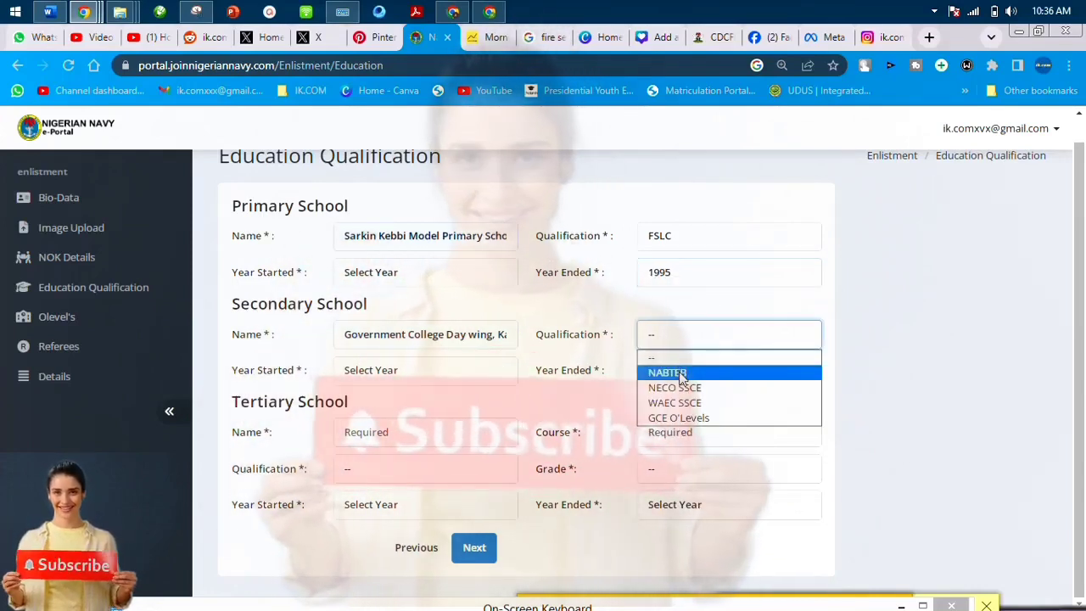
pyautogui.click(667, 372)
# Enter the tertiary school and Medical Laboratory Science course as a Bachelor with Upper Credit grade.
pyautogui.click(431, 435)
pyautogui.click(478, 475)
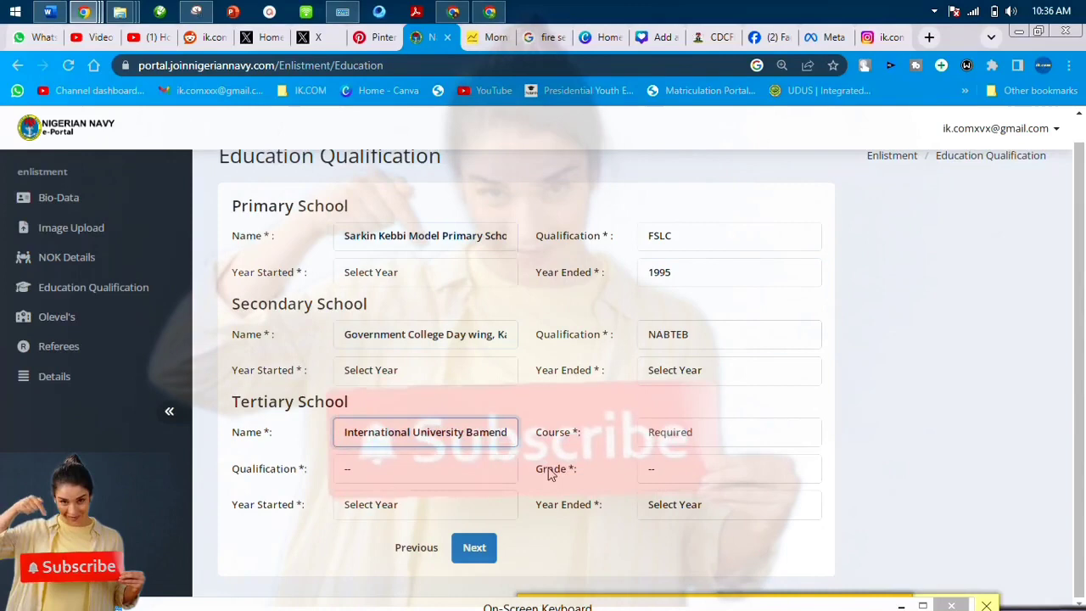
pyautogui.click(721, 432)
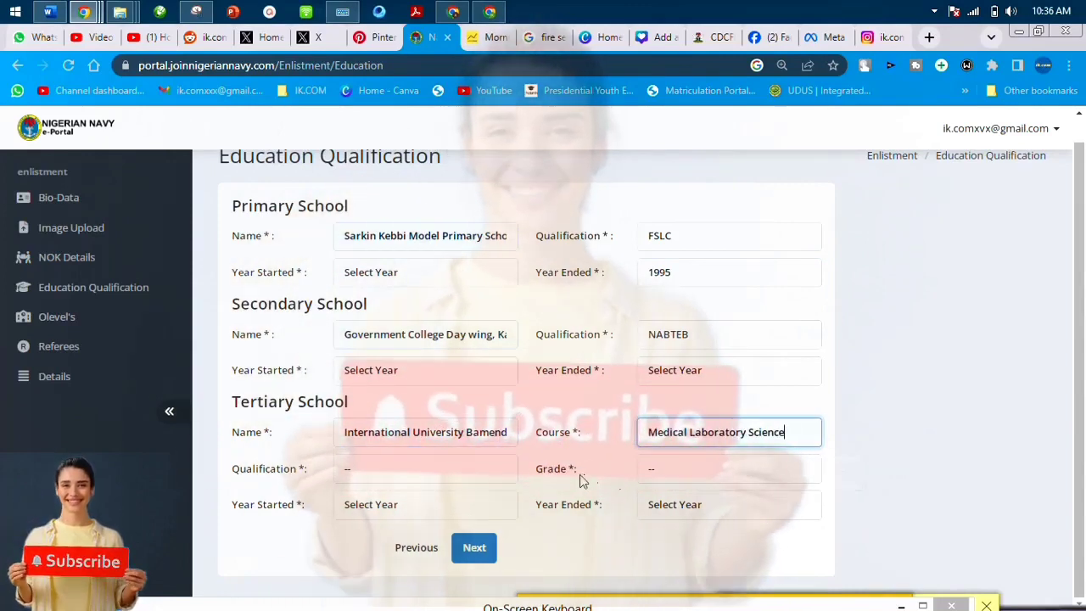
pyautogui.click(477, 469)
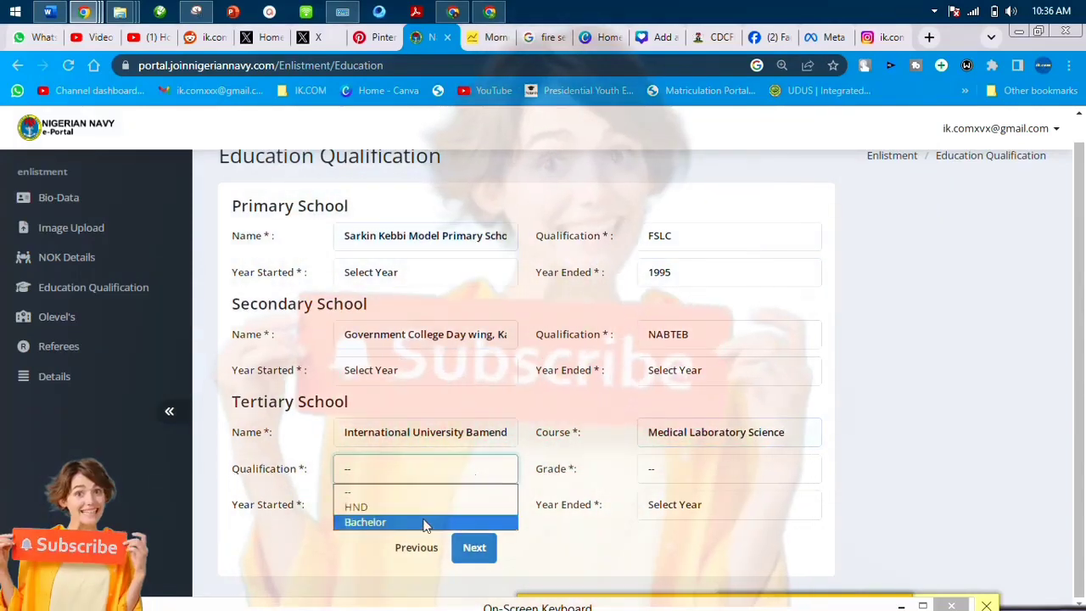
pyautogui.click(677, 475)
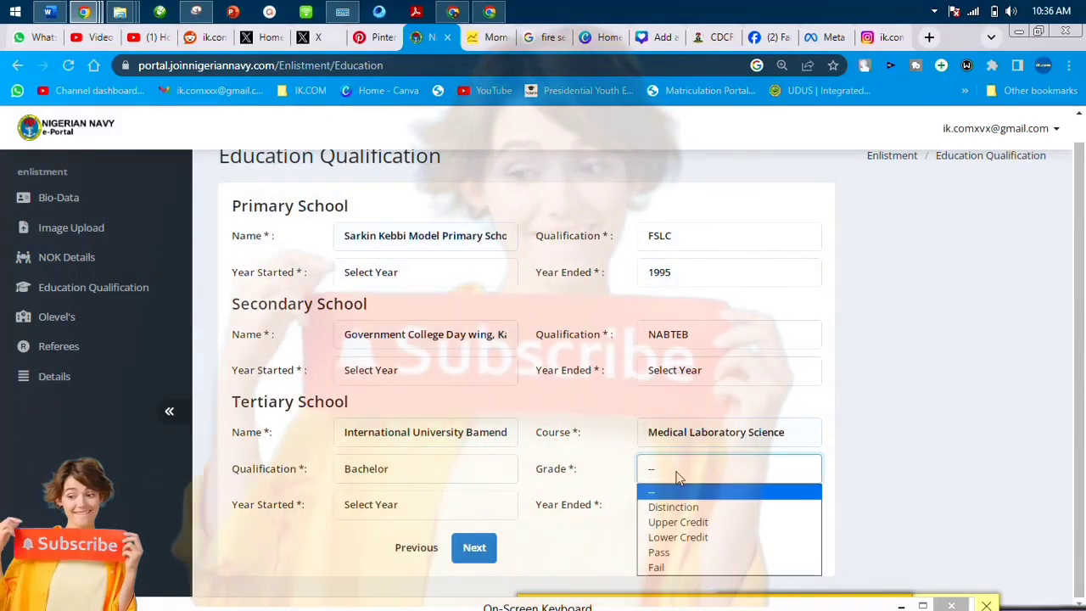
pyautogui.click(704, 521)
# Set the tertiary end year and start year both to 2004.
pyautogui.click(674, 513)
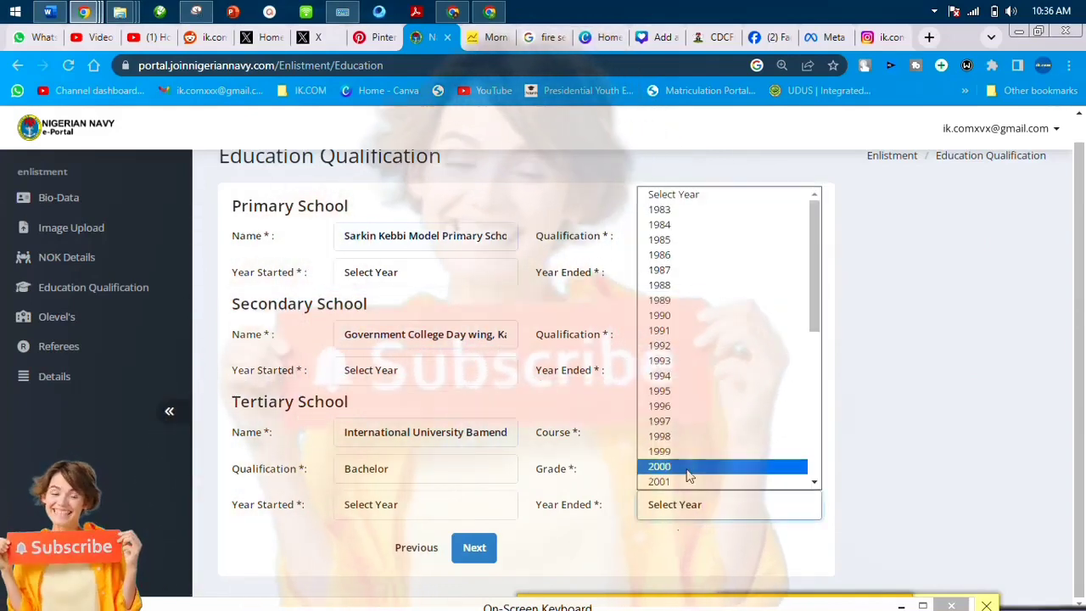
pyautogui.moveTo(809, 306); pyautogui.dragTo(809, 401)
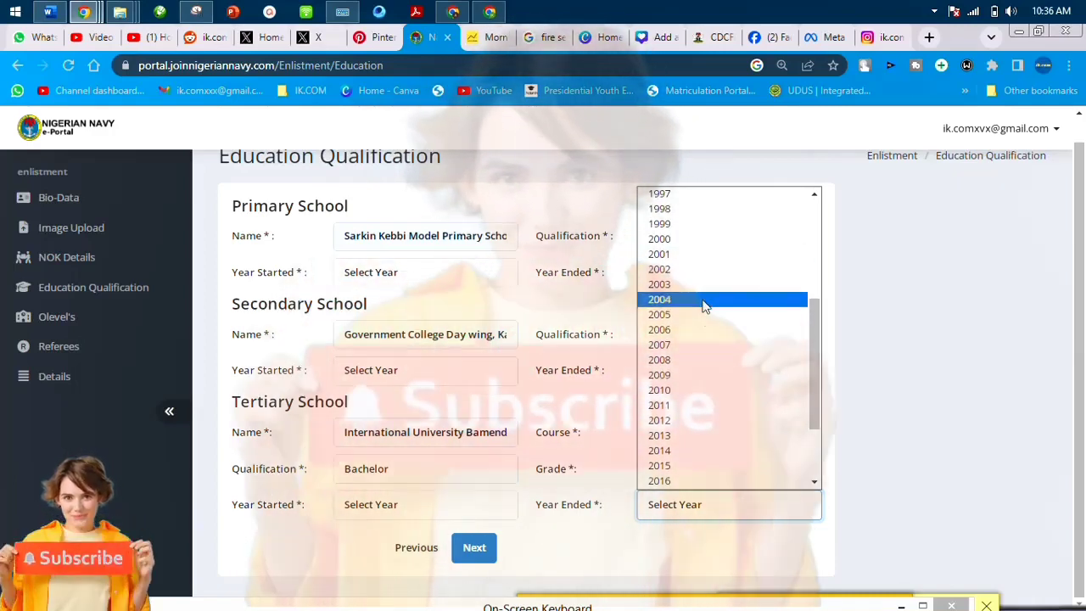
pyautogui.click(703, 299)
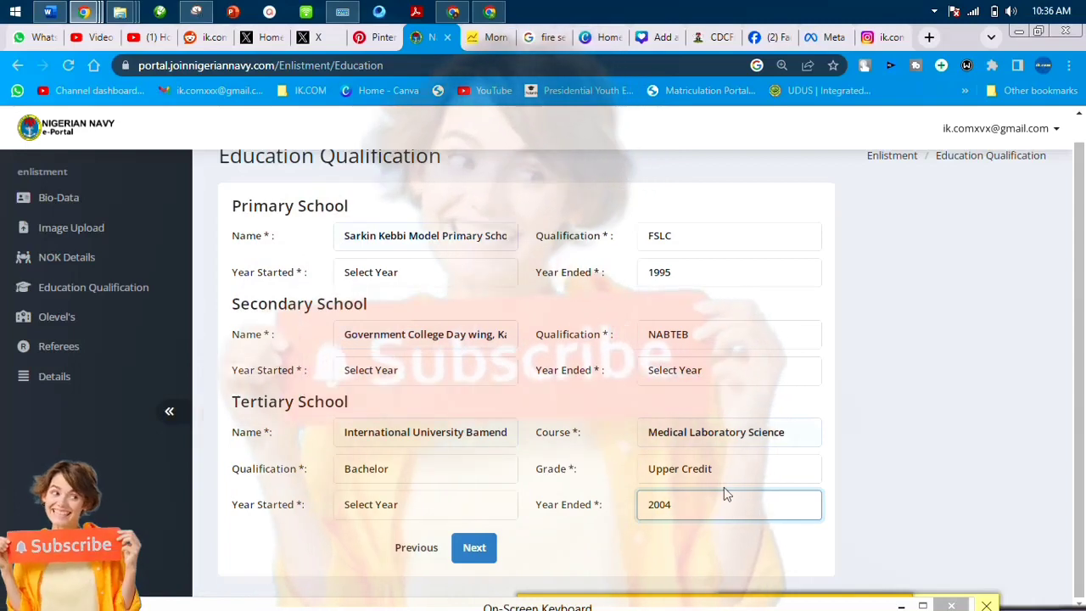
pyautogui.click(404, 508)
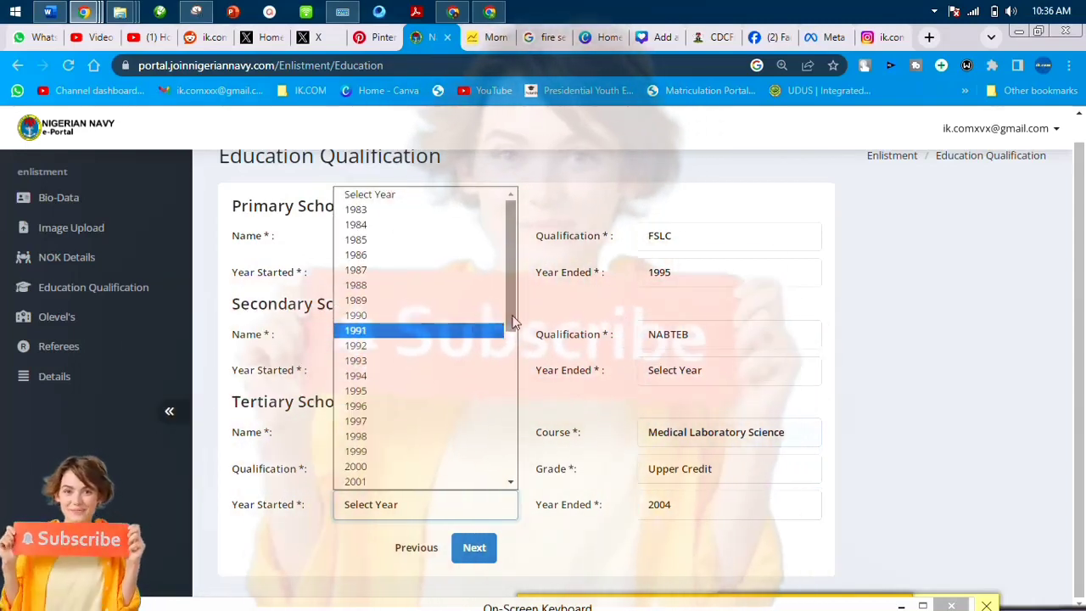
pyautogui.moveTo(512, 321); pyautogui.dragTo(509, 352)
pyautogui.scroll(-1, 509, 351)
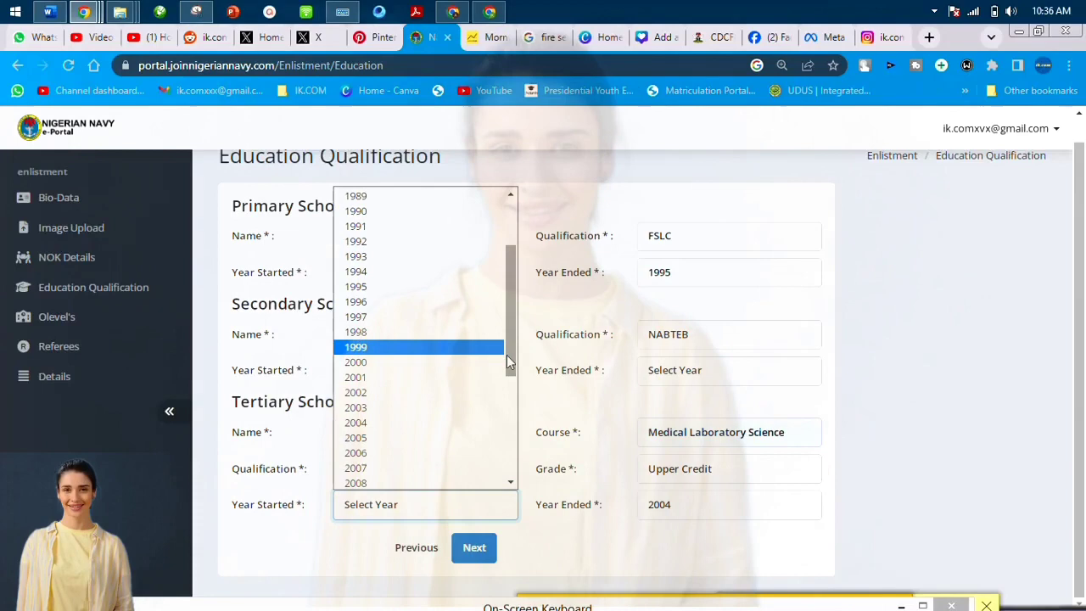
pyautogui.click(480, 421)
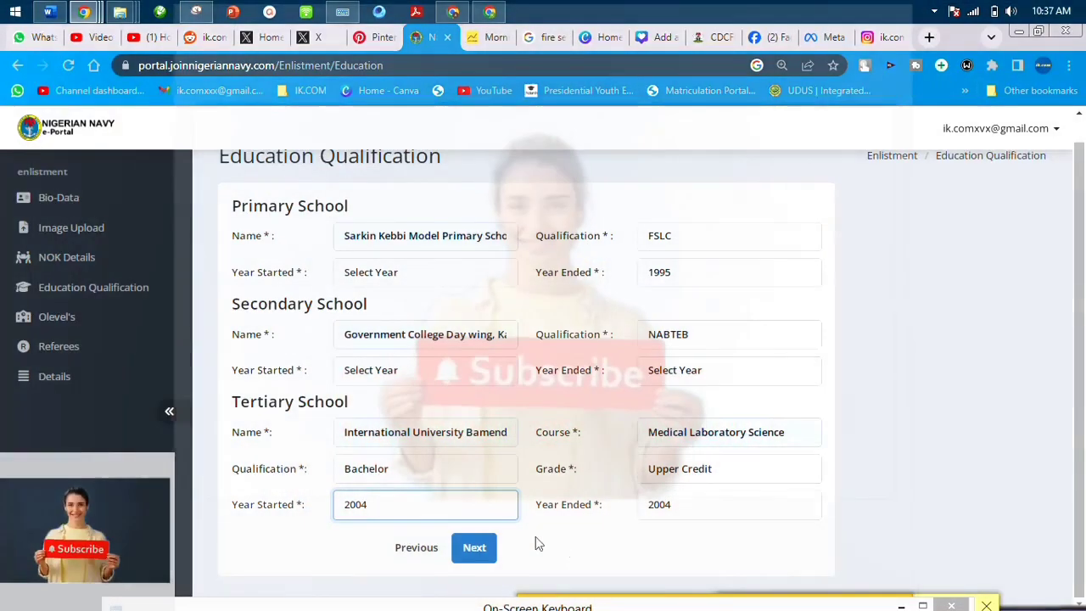
# Set the secondary school end year to 2017 and change its start year to 2019.
pyautogui.click(479, 548)
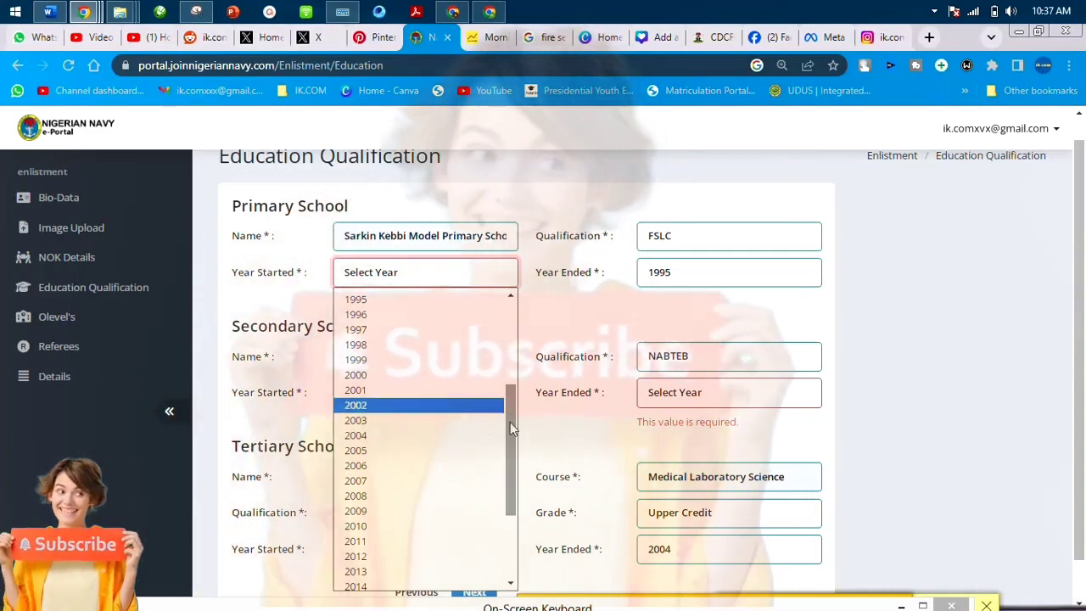
pyautogui.moveTo(510, 421); pyautogui.dragTo(515, 466)
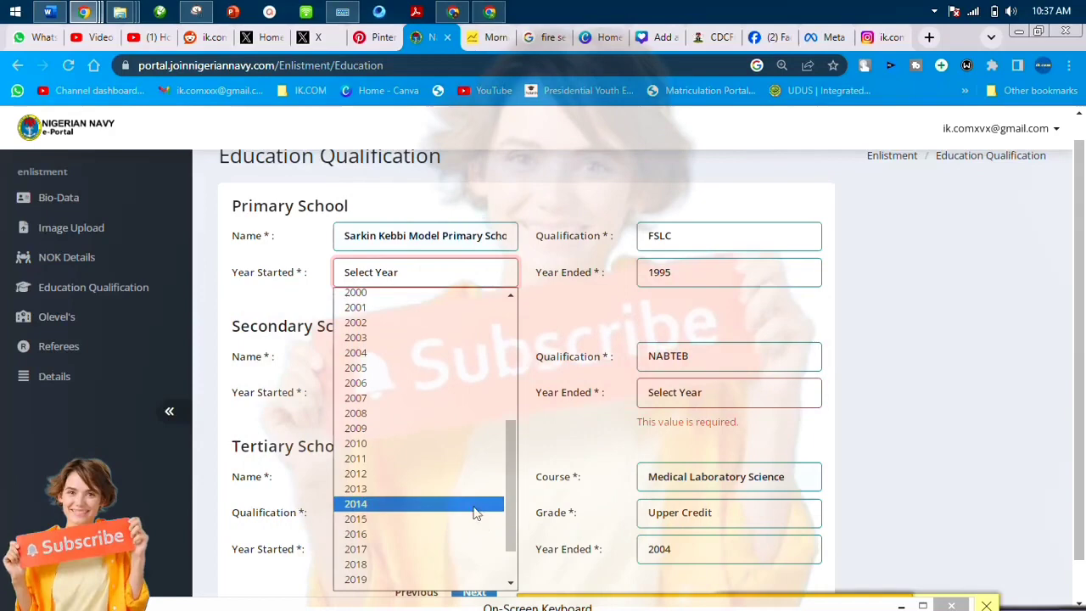
pyautogui.scroll(-2, 467, 450)
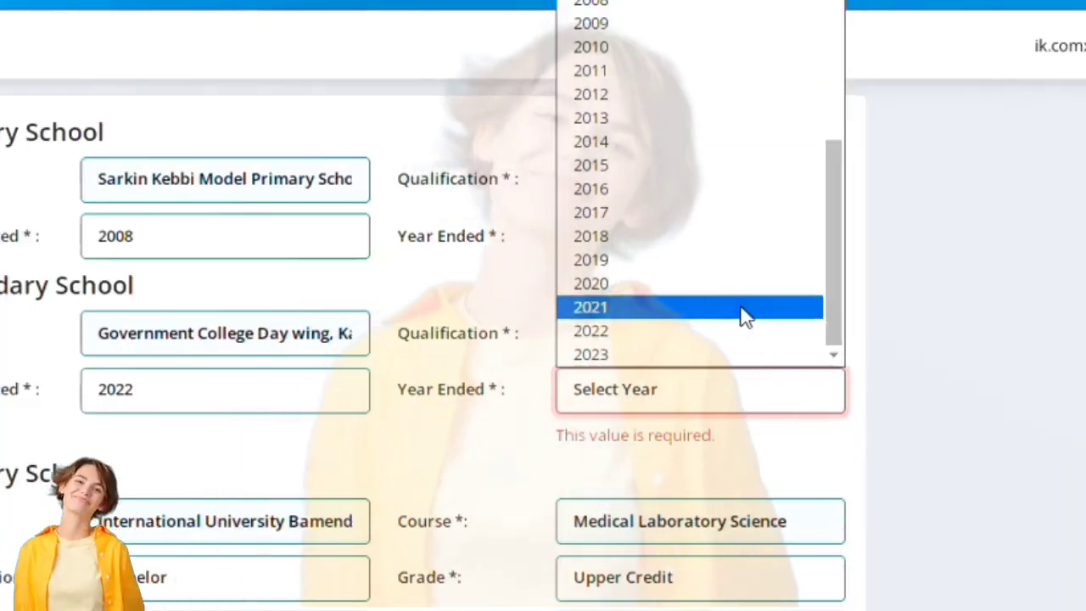
pyautogui.click(730, 213)
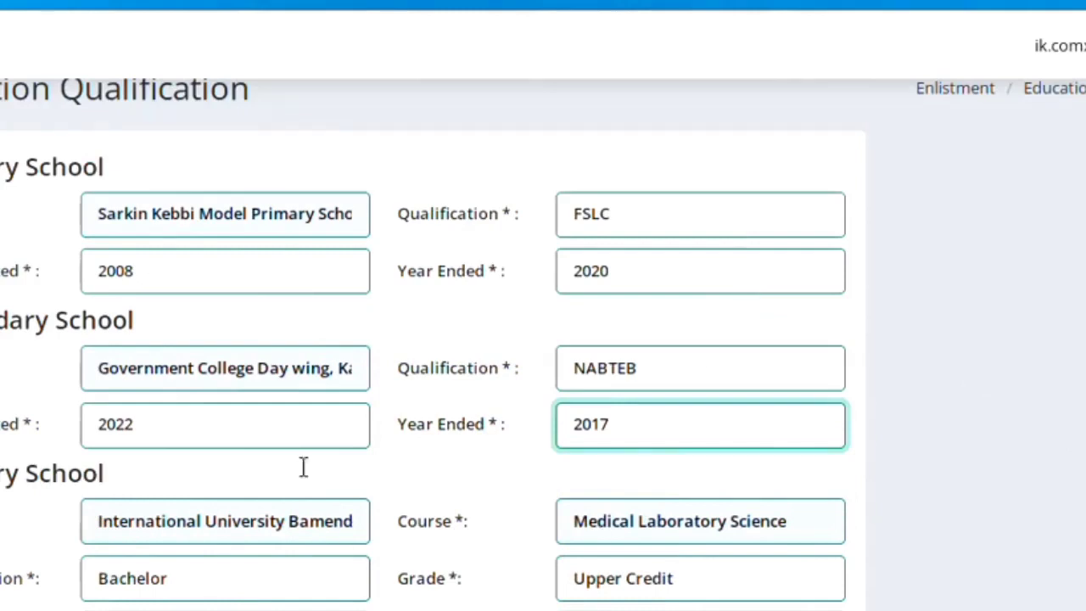
pyautogui.click(303, 422)
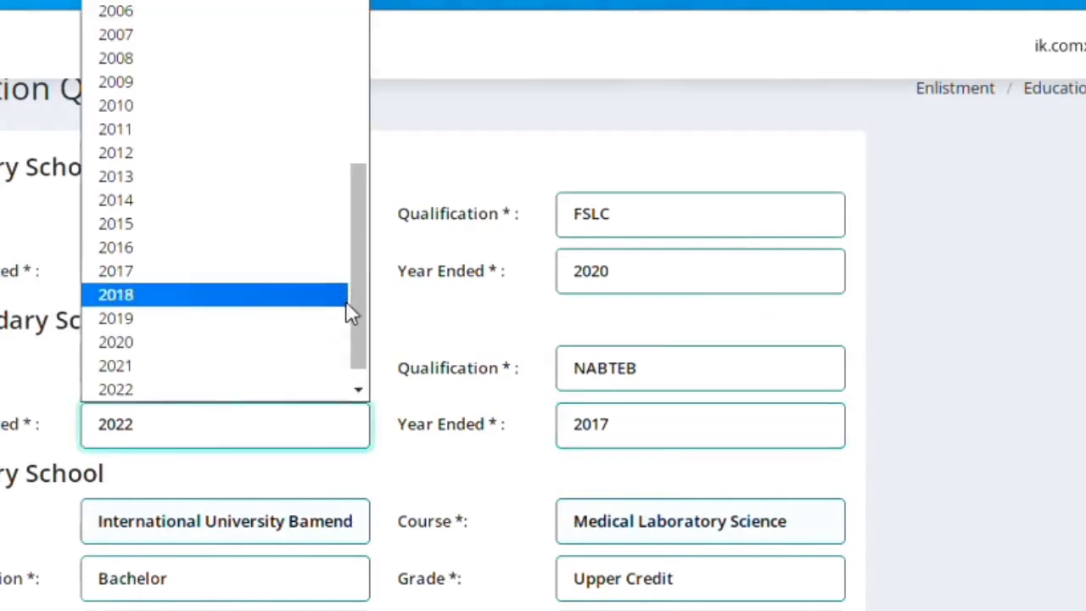
pyautogui.click(303, 319)
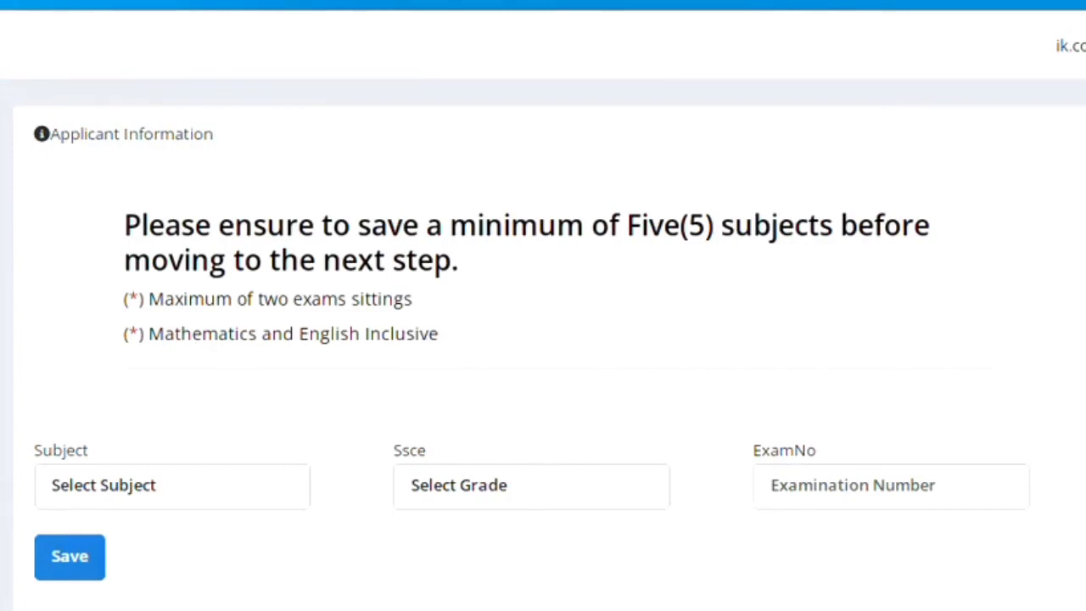
# Save Chemistry at B2 VERY GOOD, then add Civic Education graded B2 VERY GOOD.
pyautogui.click(265, 500)
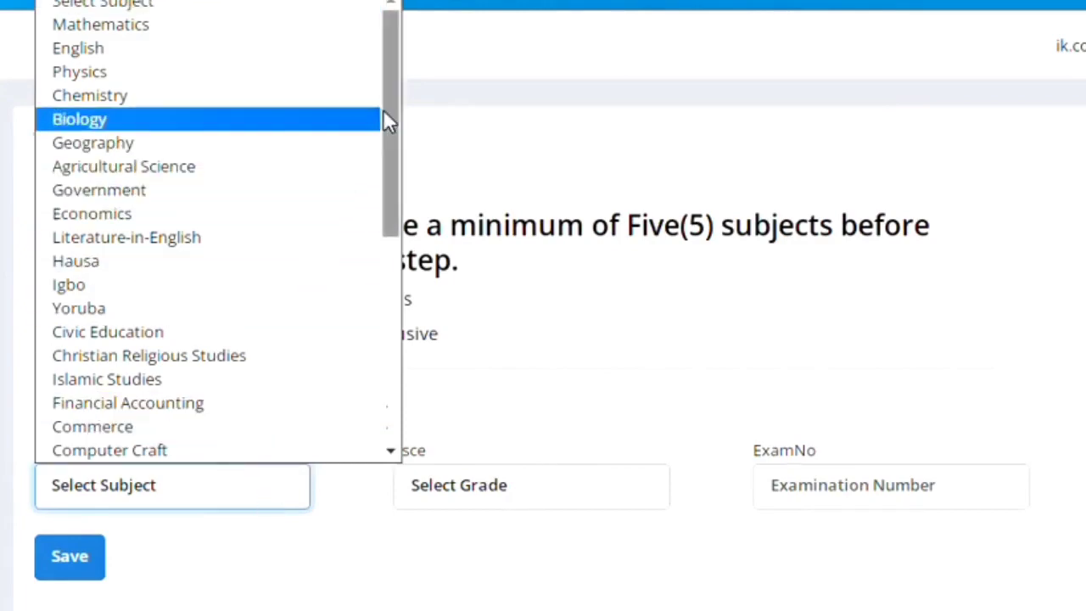
pyautogui.moveTo(386, 114); pyautogui.dragTo(291, 114)
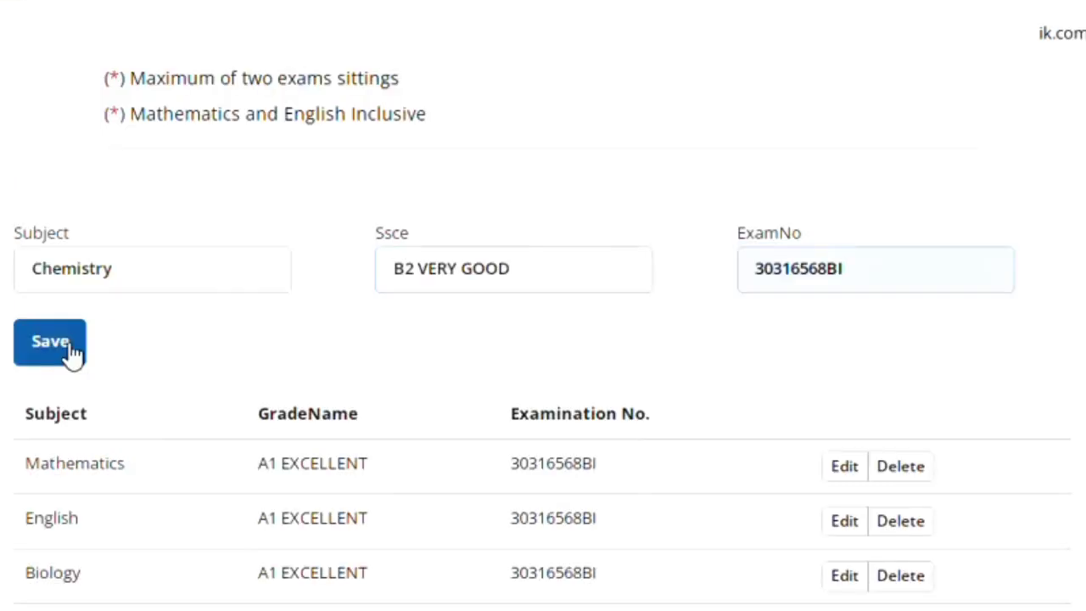
pyautogui.click(71, 281)
pyautogui.scroll(-3, 273, 434)
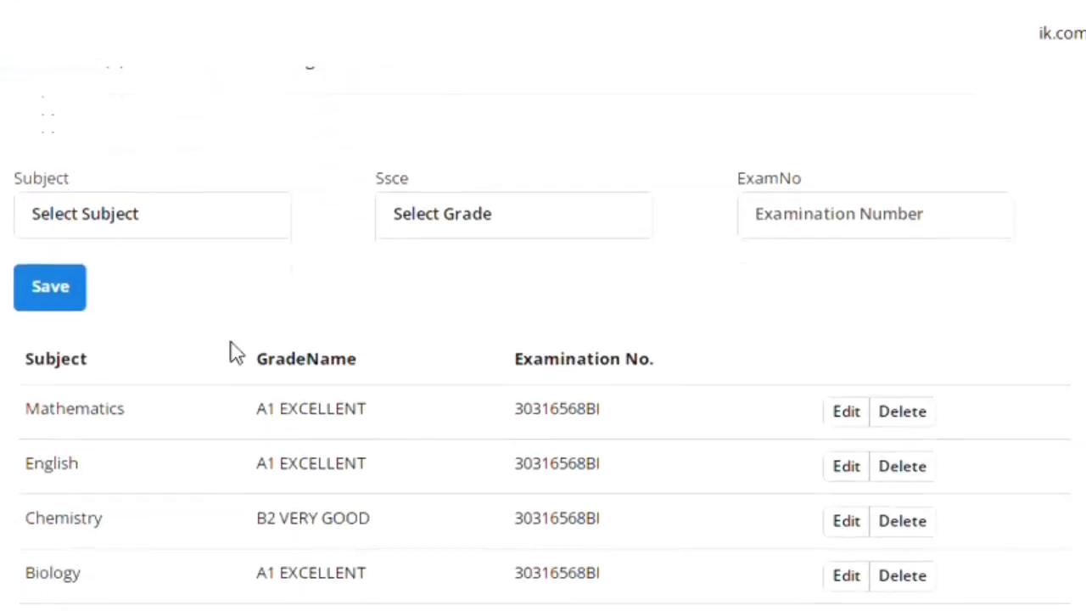
pyautogui.click(136, 222)
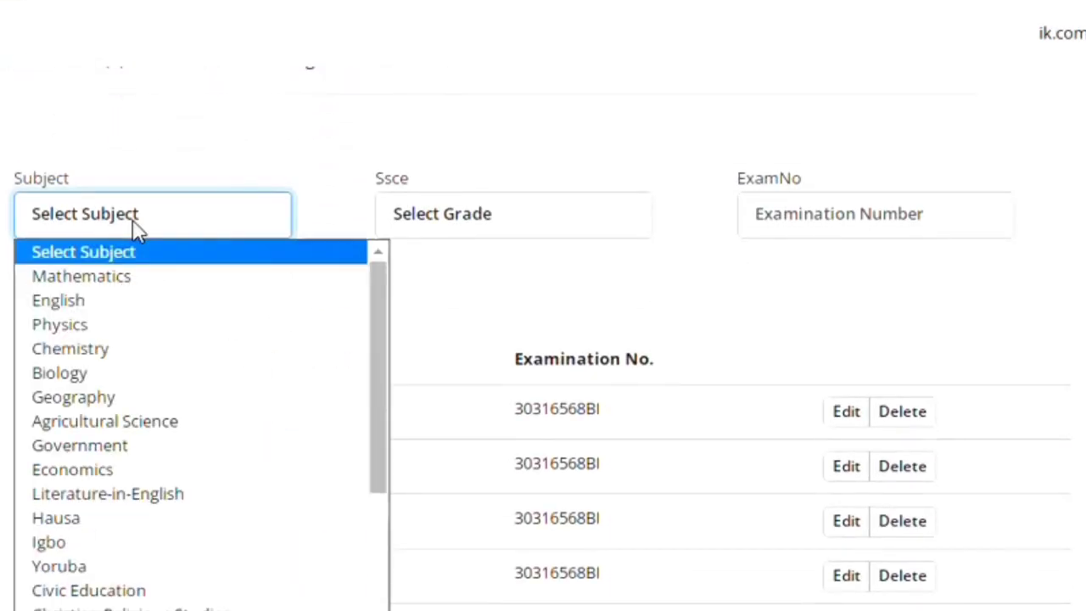
pyautogui.click(204, 592)
pyautogui.click(437, 223)
pyautogui.click(464, 299)
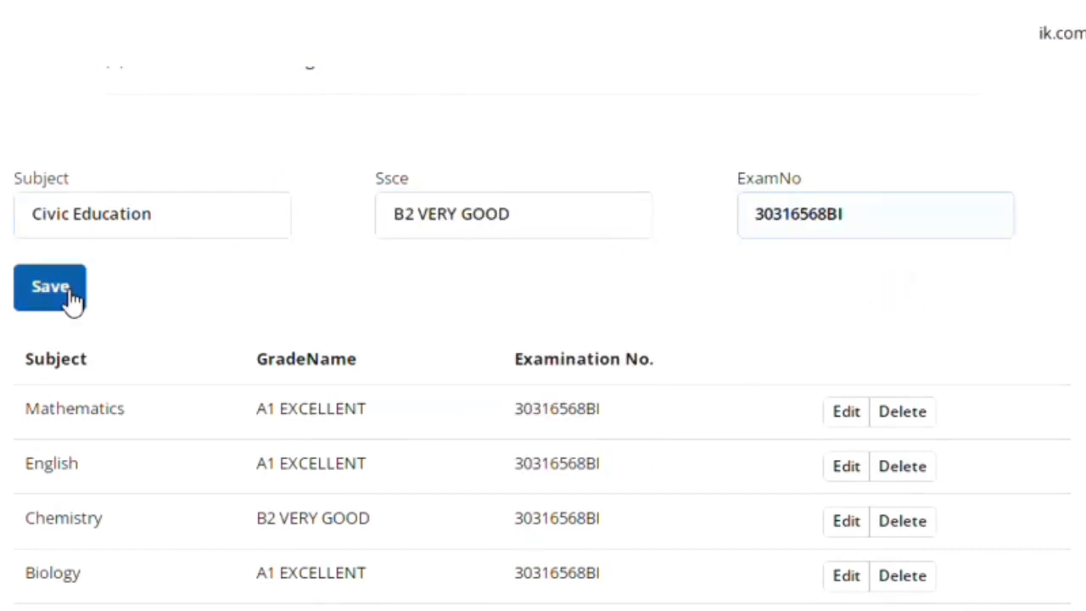
# Add Literature-in-English as another O'level subject graded B2 VERY GOOD.
pyautogui.scroll(-3, 314, 364)
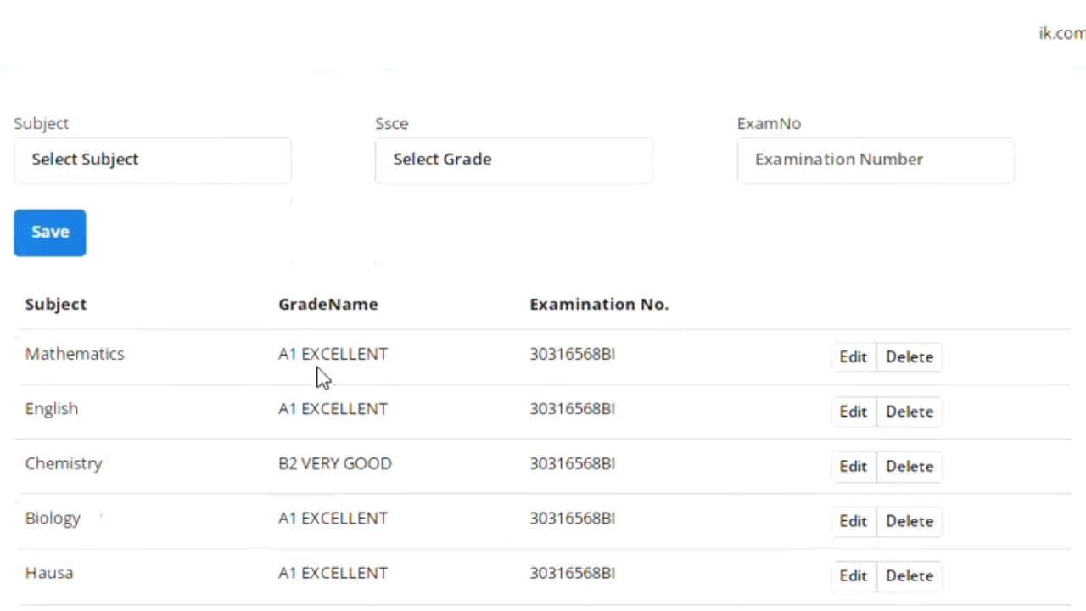
pyautogui.click(160, 167)
pyautogui.click(175, 446)
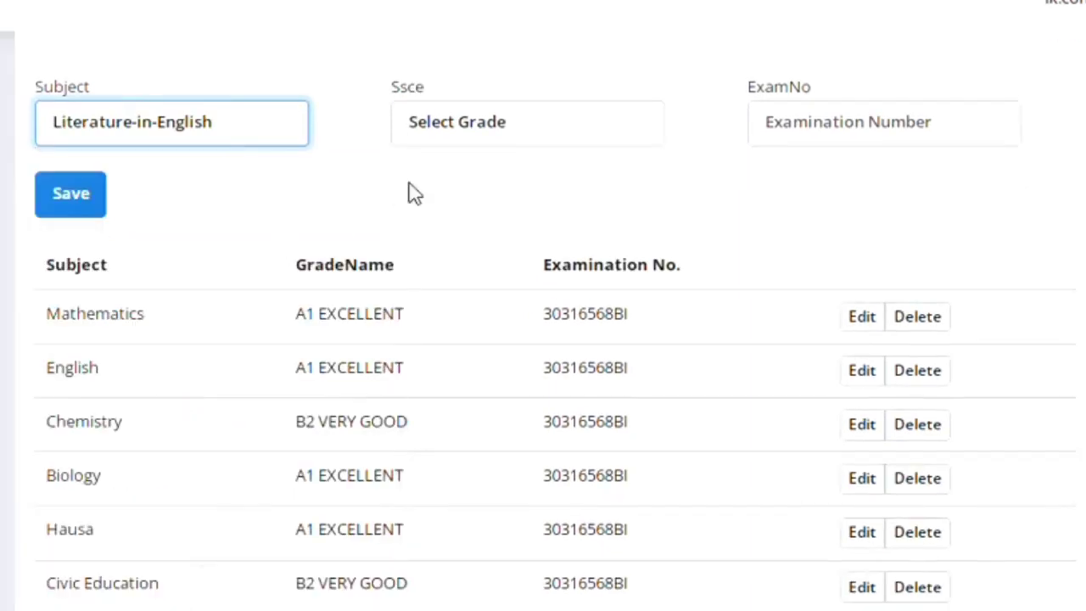
pyautogui.click(476, 165)
pyautogui.click(500, 209)
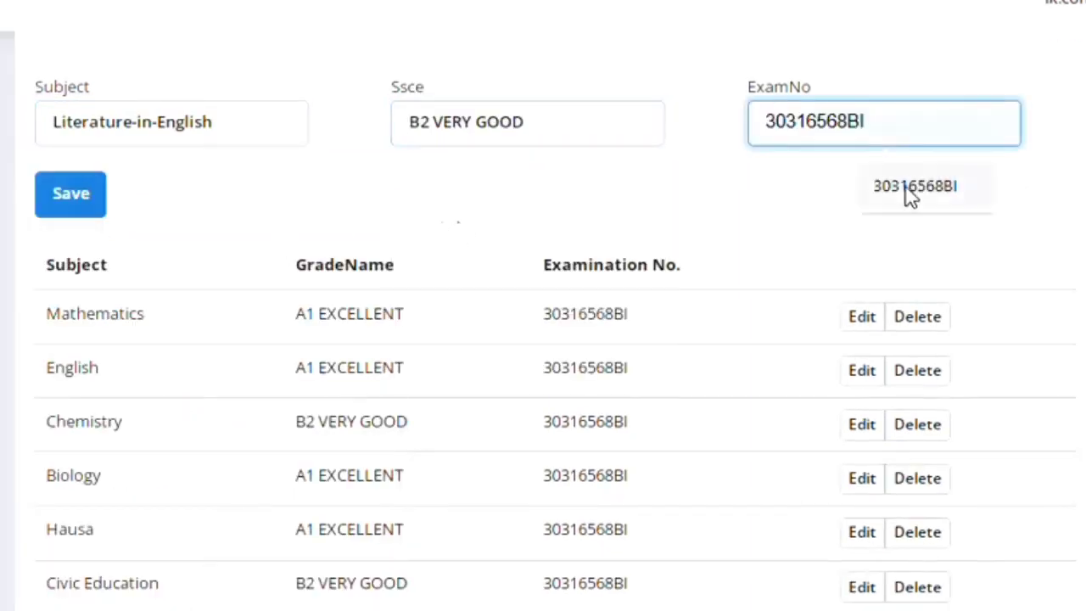
pyautogui.scroll(-4, 434, 341)
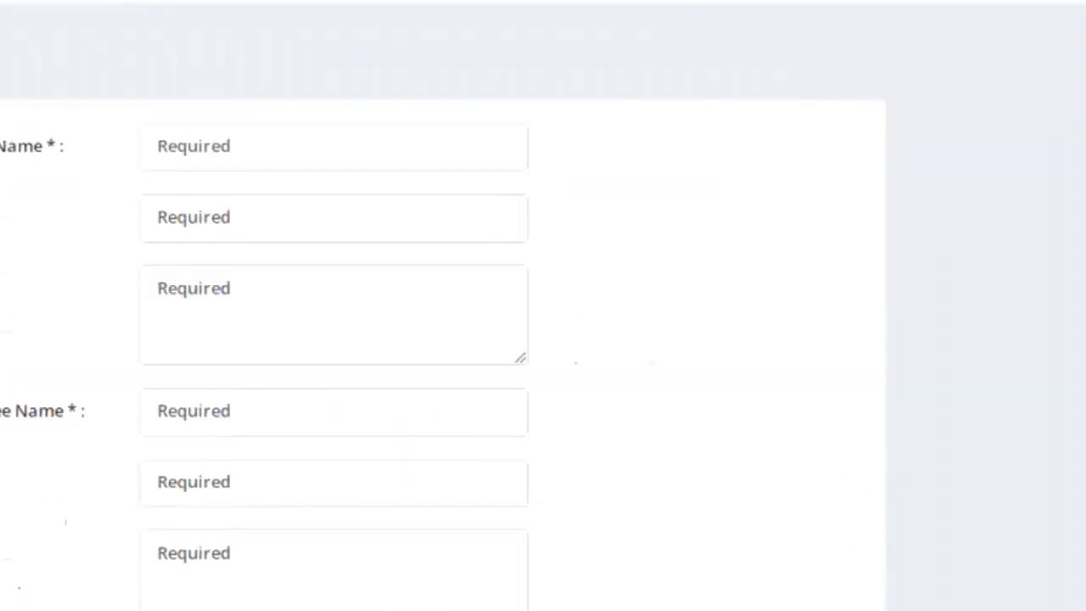
# Fill the first referee's name and phone number from autofill suggestions, moving to the address.
pyautogui.click(368, 158)
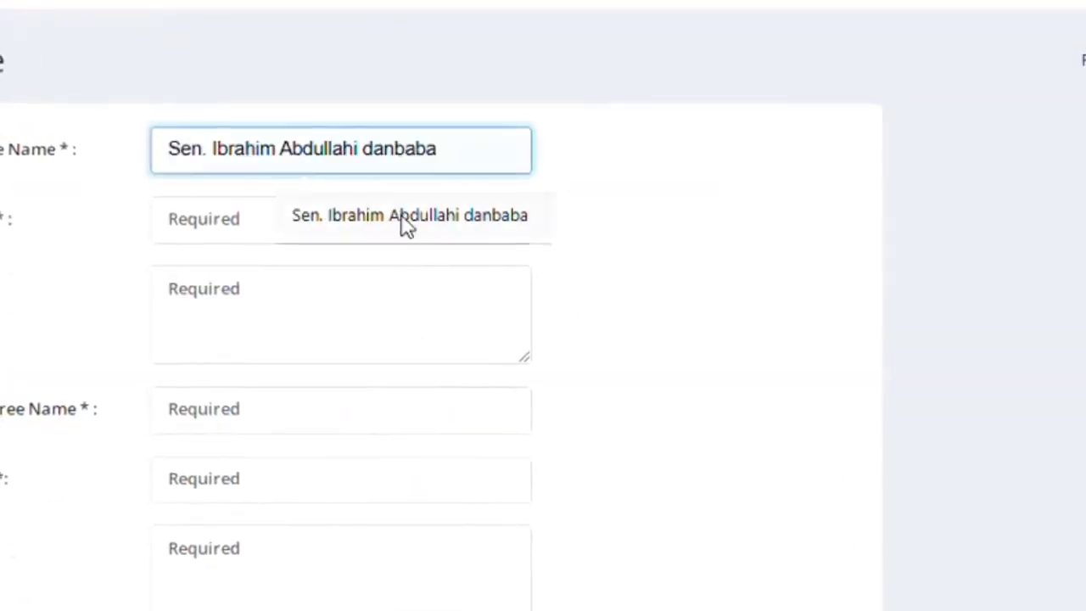
pyautogui.click(375, 222)
pyautogui.click(376, 222)
pyautogui.click(344, 302)
pyautogui.click(335, 323)
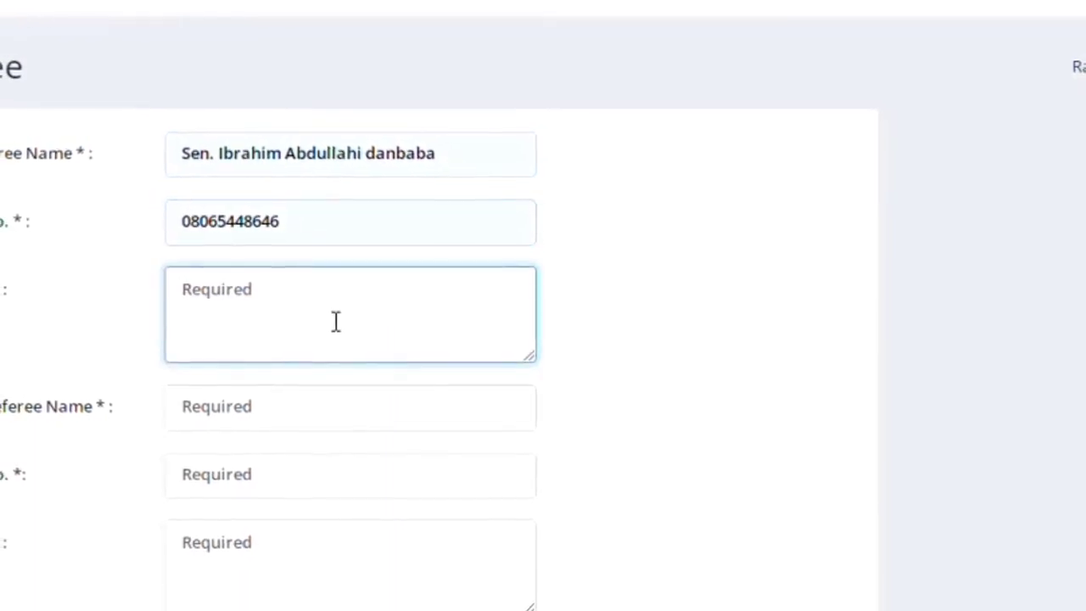
# Fill the second referee's name and phone number from autofill suggestions, moving to the address.
pyautogui.click(336, 398)
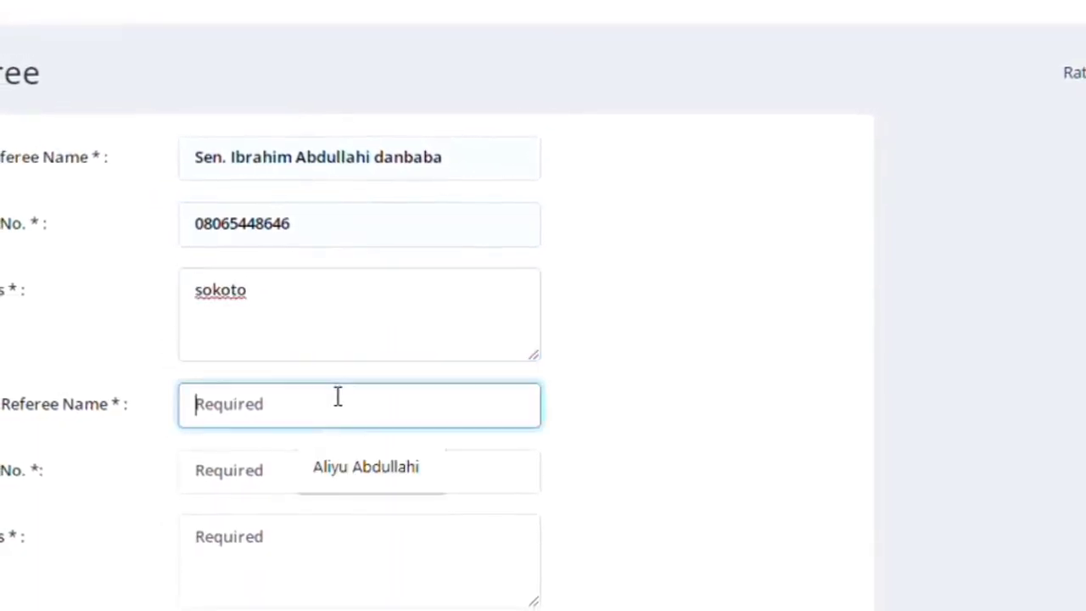
pyautogui.click(357, 454)
pyautogui.click(352, 471)
pyautogui.click(361, 526)
pyautogui.click(362, 523)
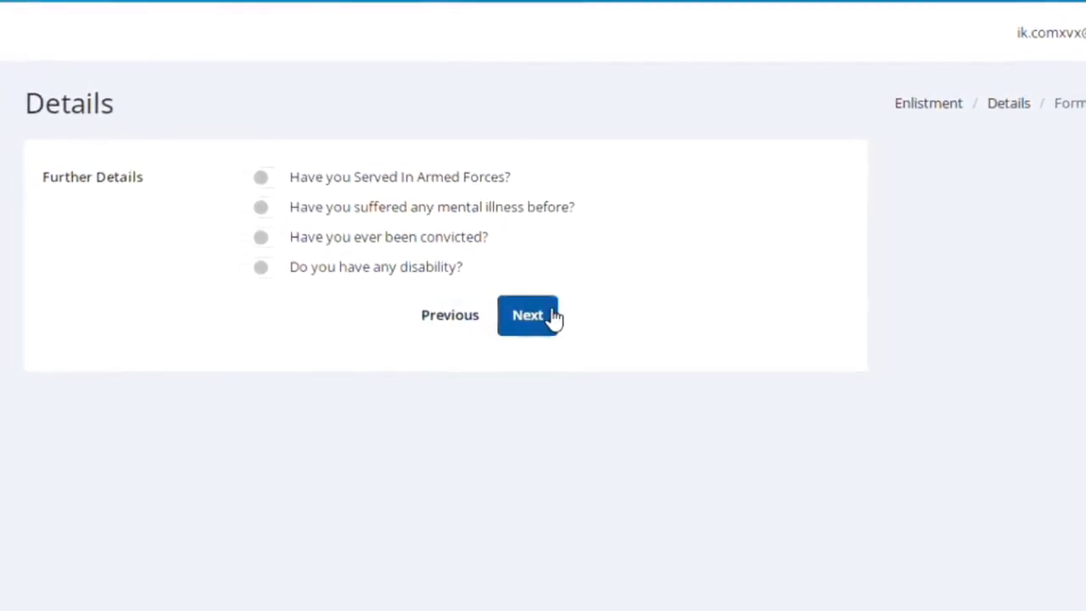
# Review the application summary, then submit and confirm it in the Are you sure? dialog.
pyautogui.click(527, 316)
pyautogui.scroll(-5, 550, 316)
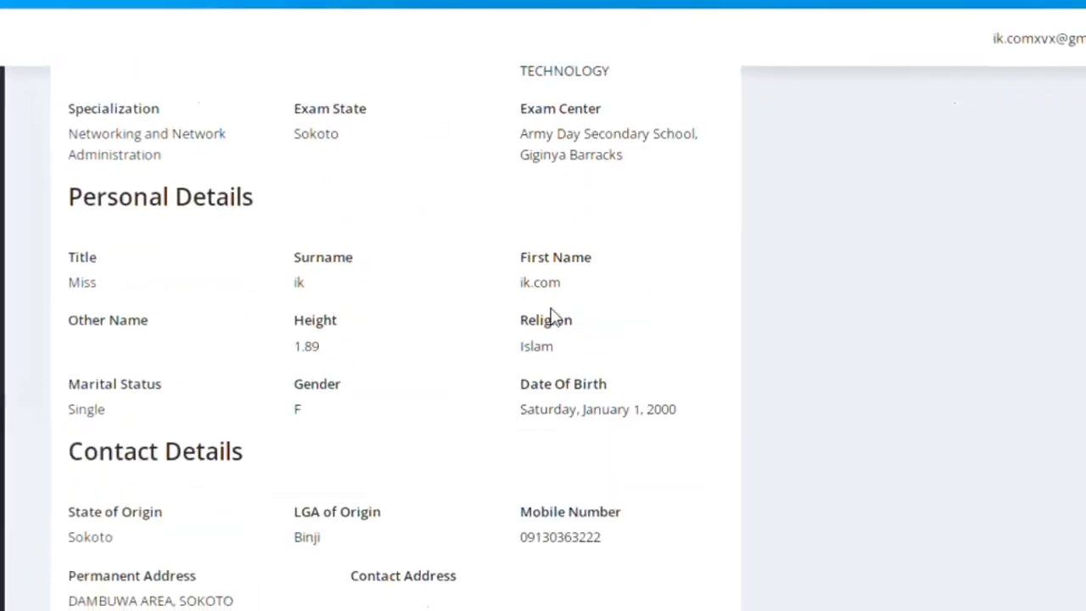
pyautogui.scroll(-15, 550, 316)
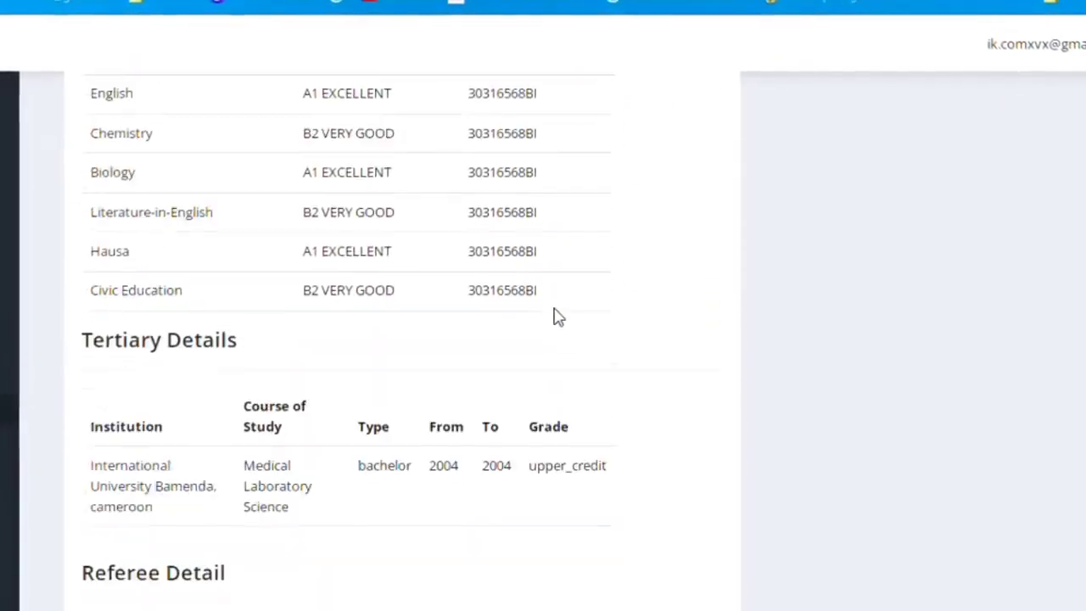
pyautogui.scroll(-5, 559, 317)
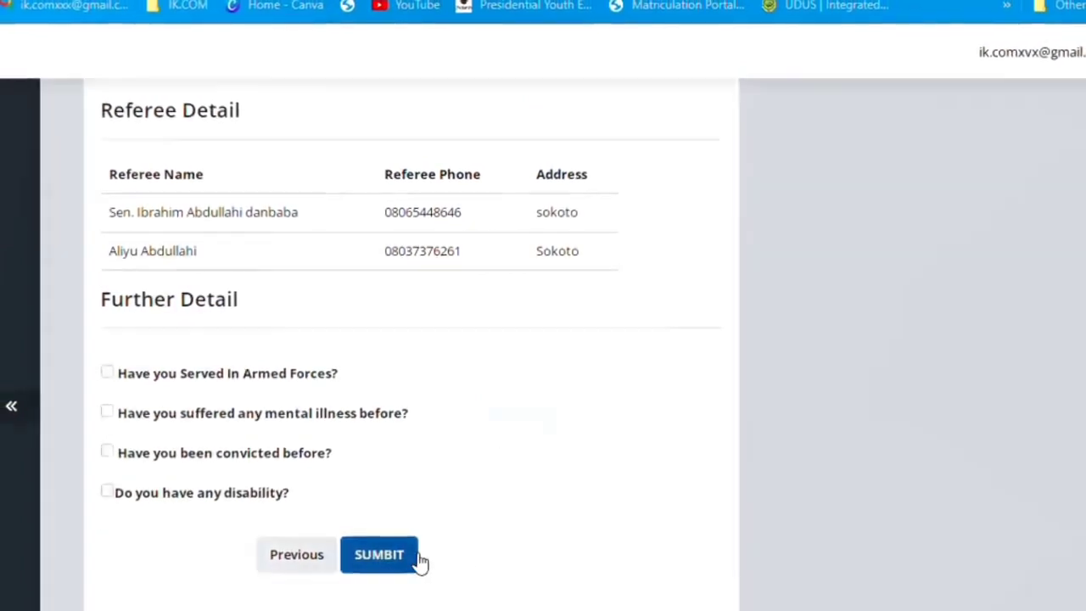
pyautogui.click(410, 557)
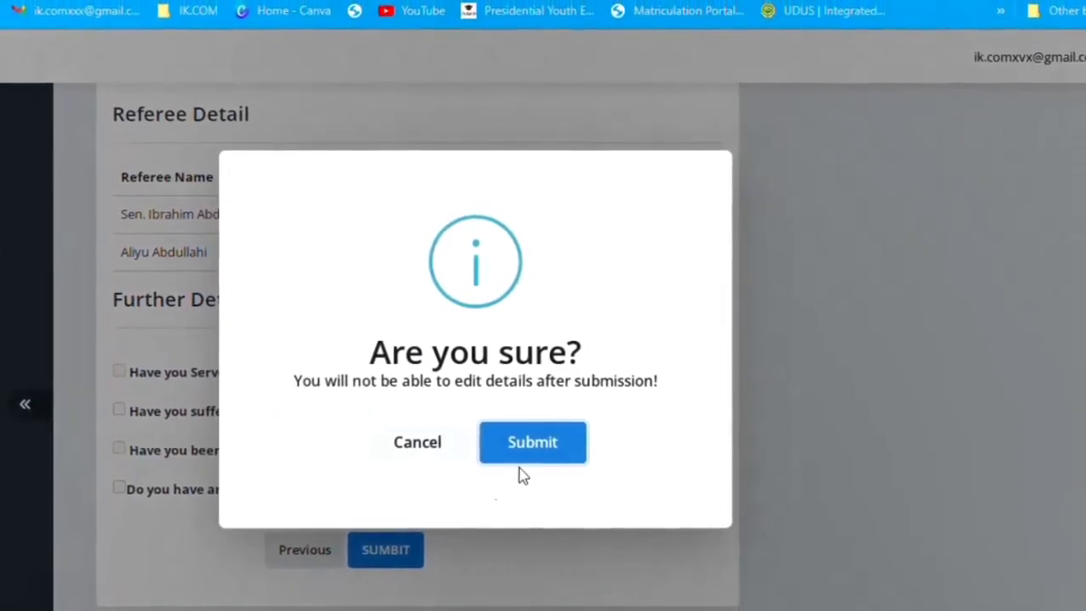
pyautogui.click(522, 458)
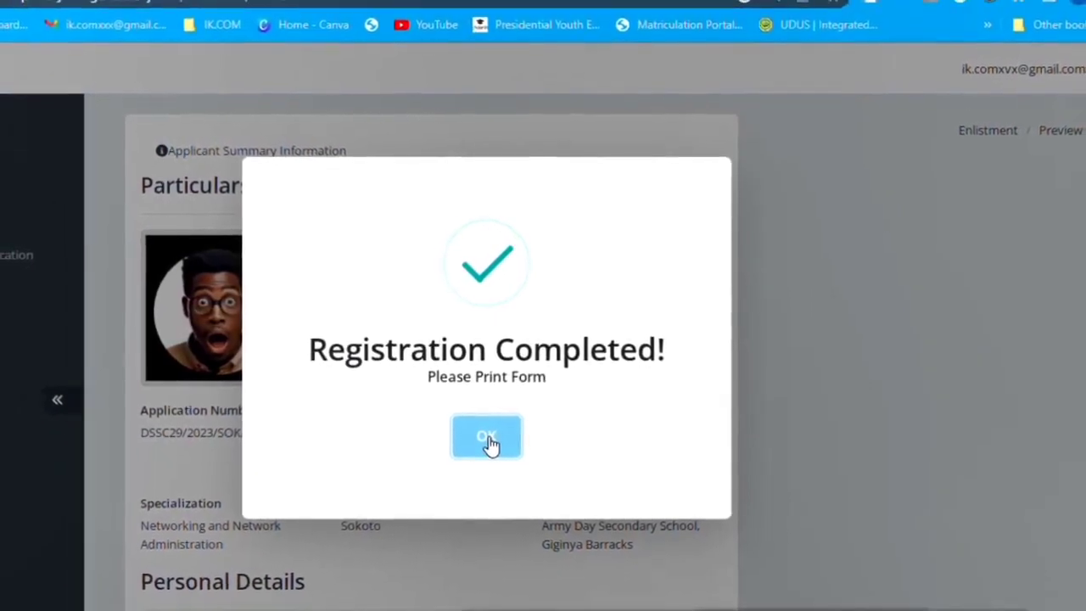
# Dismiss the Registration Completed message, open Print forms, and cancel after browsing the 7-sheet preview.
pyautogui.click(488, 438)
pyautogui.scroll(-10, 560, 430)
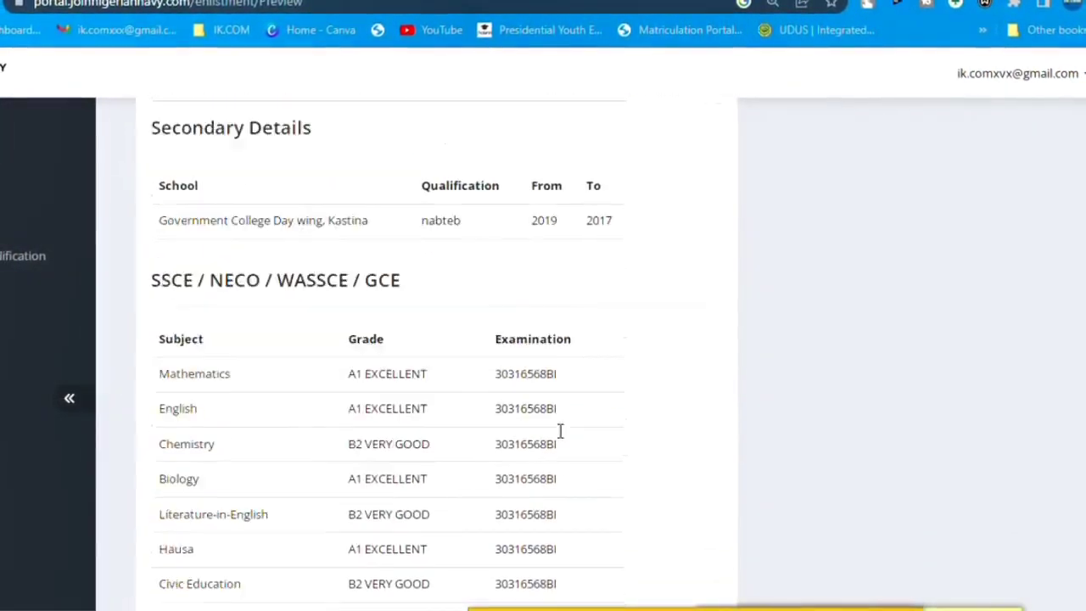
pyautogui.scroll(-8, 560, 431)
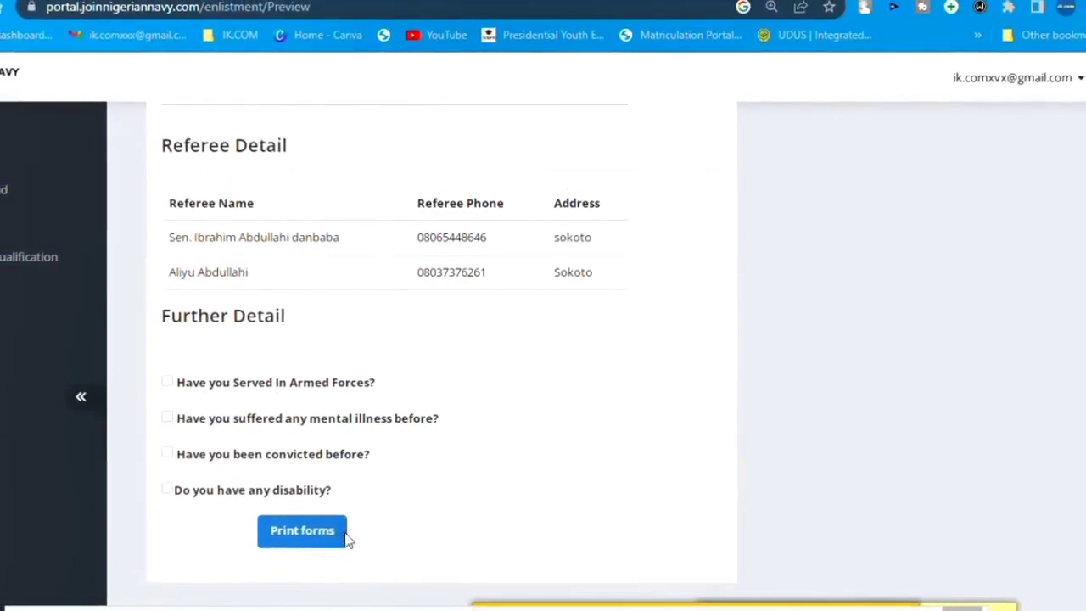
pyautogui.click(344, 534)
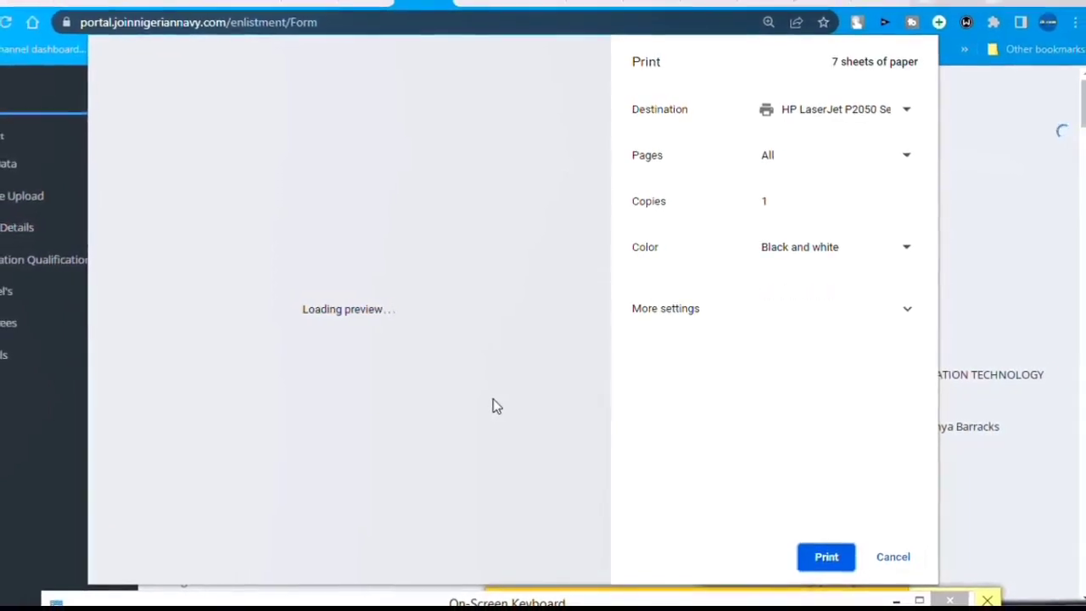
pyautogui.scroll(-10, 496, 405)
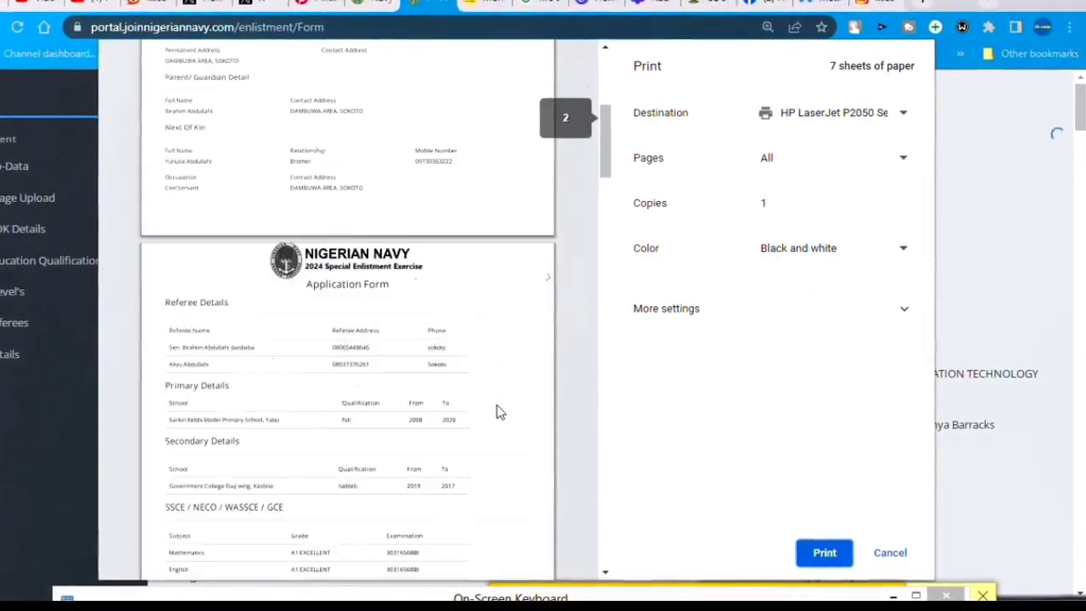
pyautogui.scroll(-10, 498, 411)
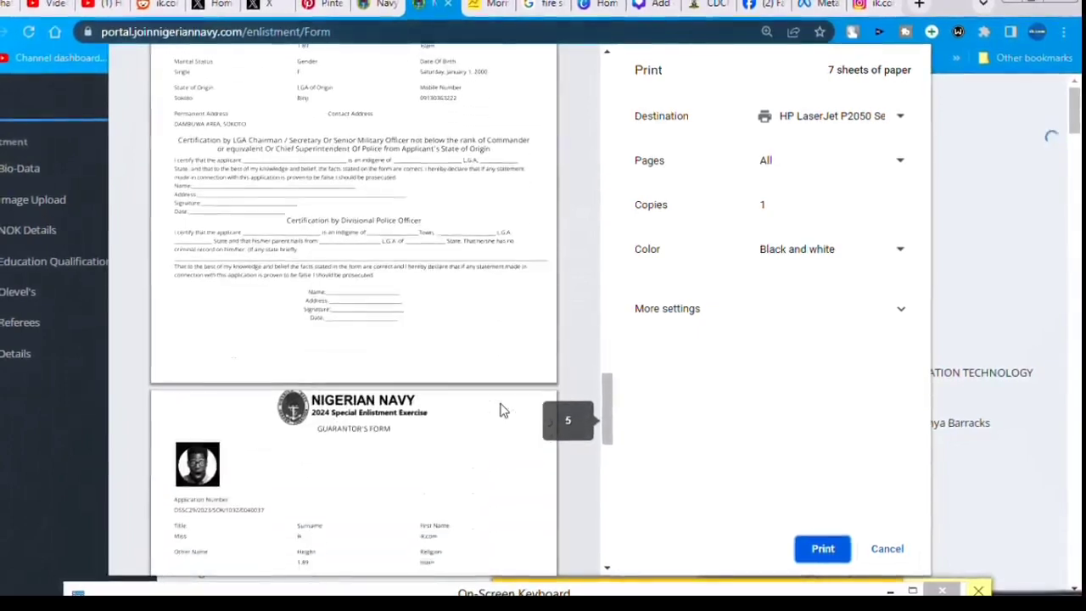
pyautogui.scroll(-5, 502, 409)
pyautogui.scroll(8, 504, 407)
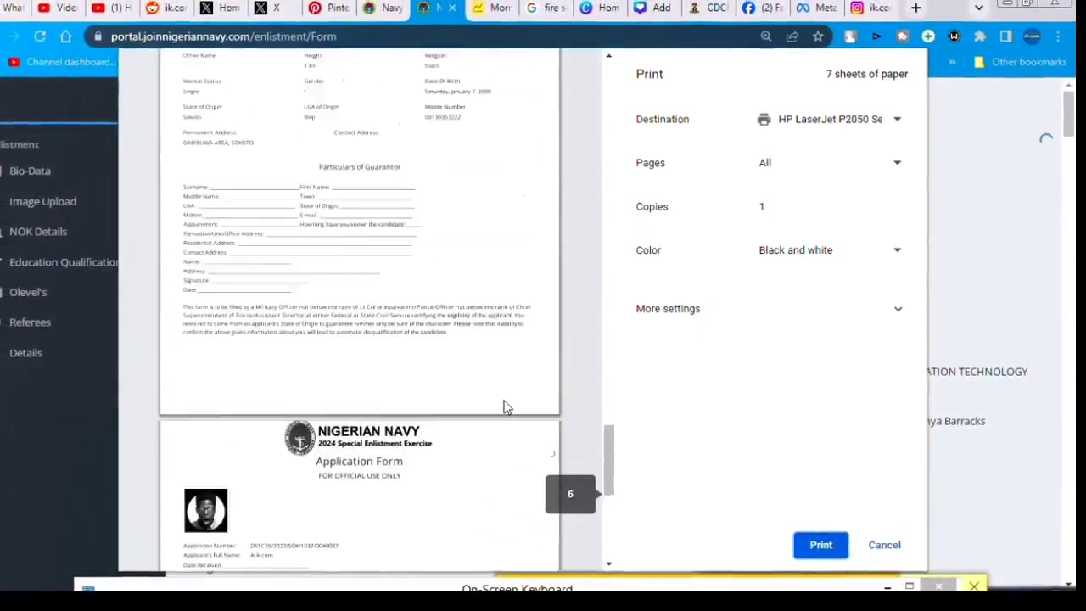
pyautogui.click(874, 551)
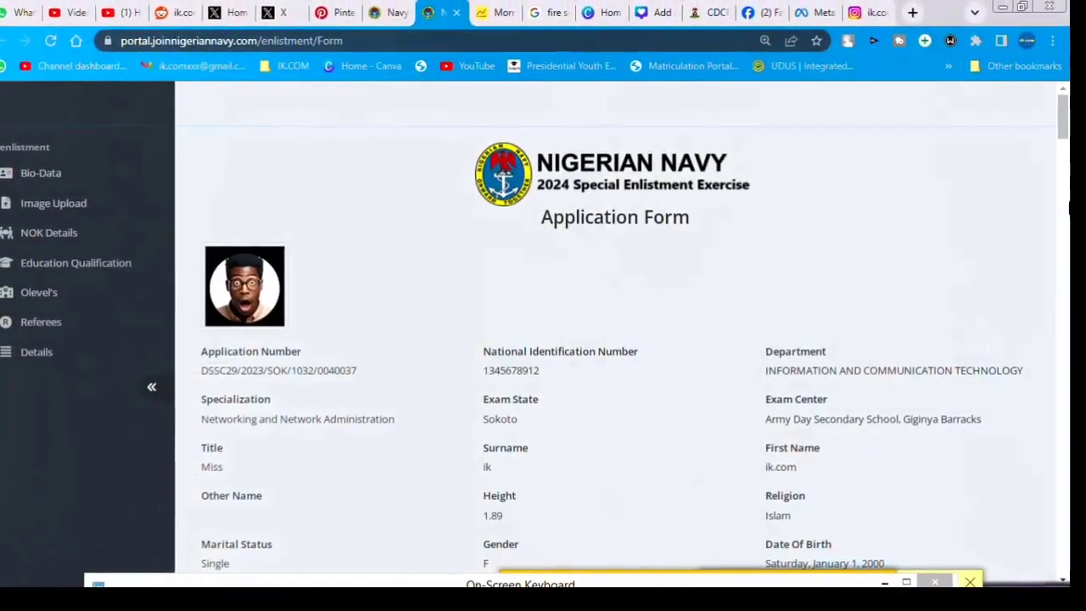